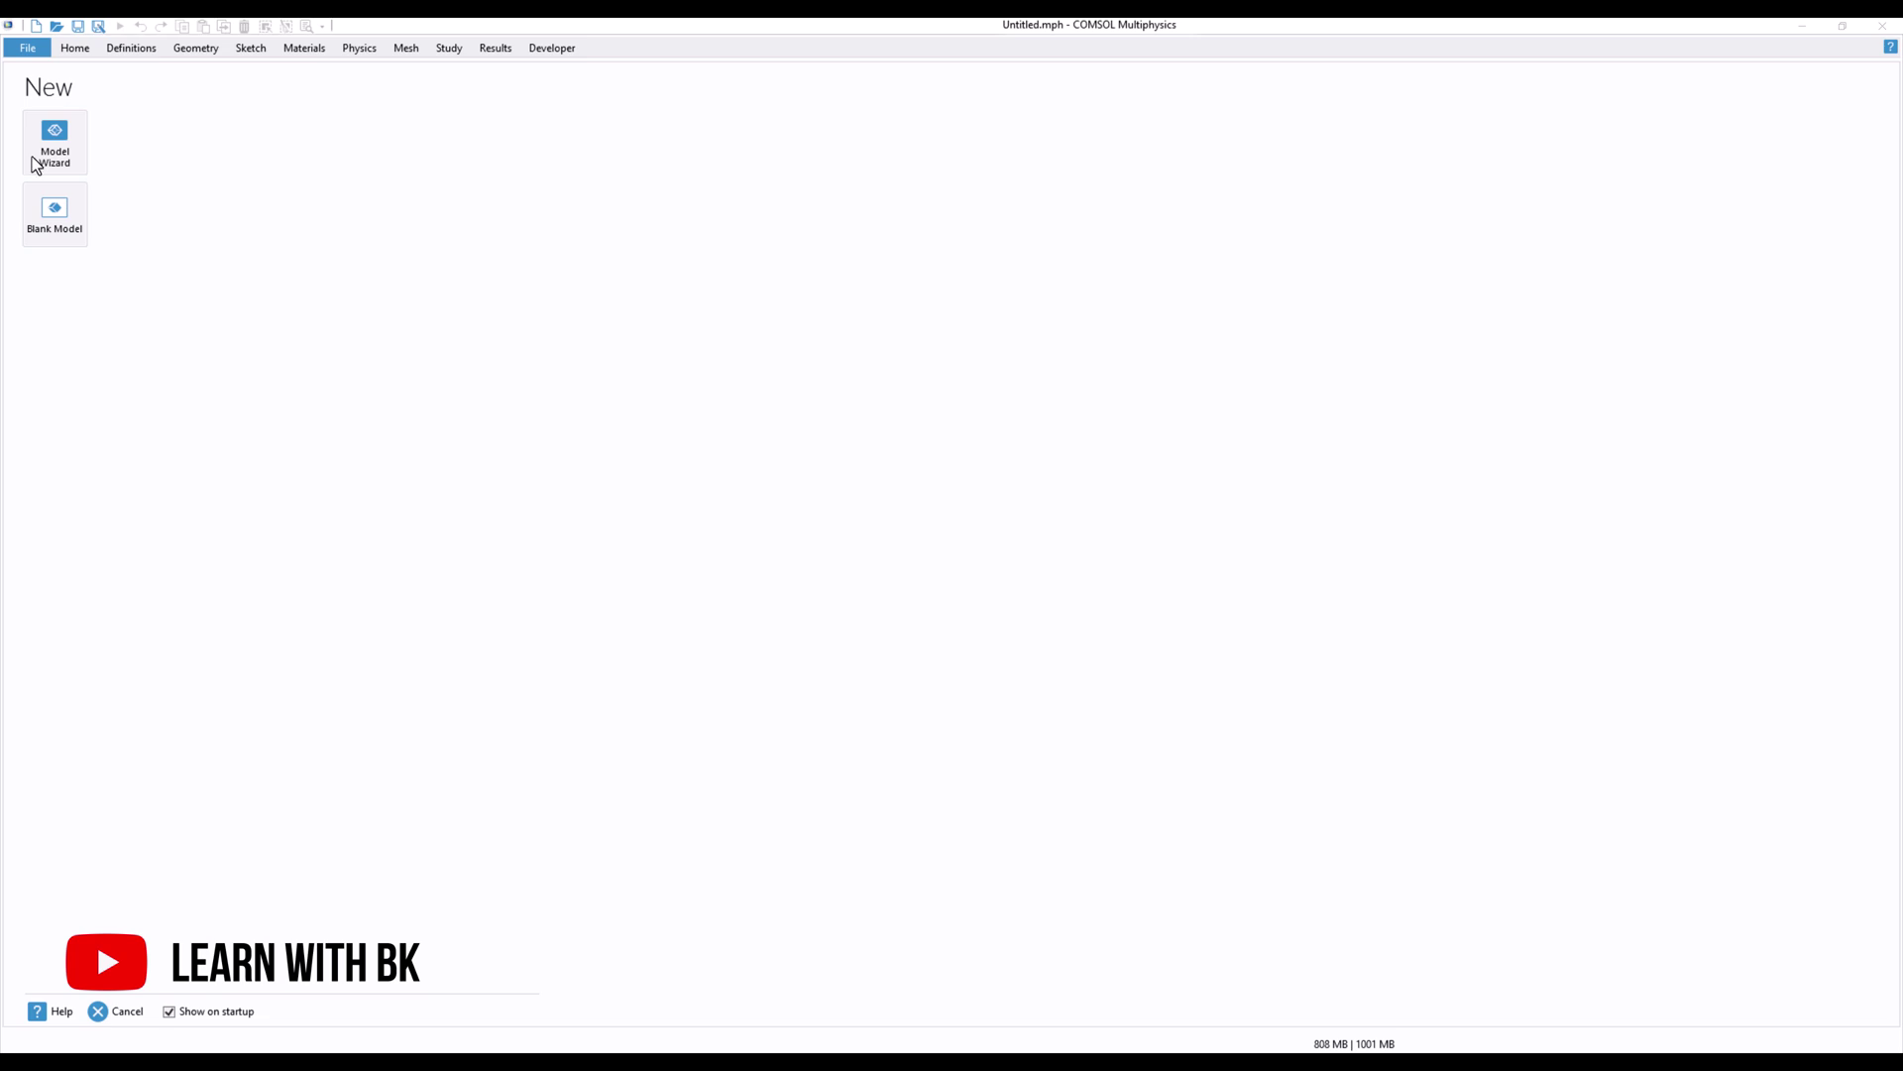
- Load assignment2.mph from the File menu without saving the untitled model
click(39, 49)
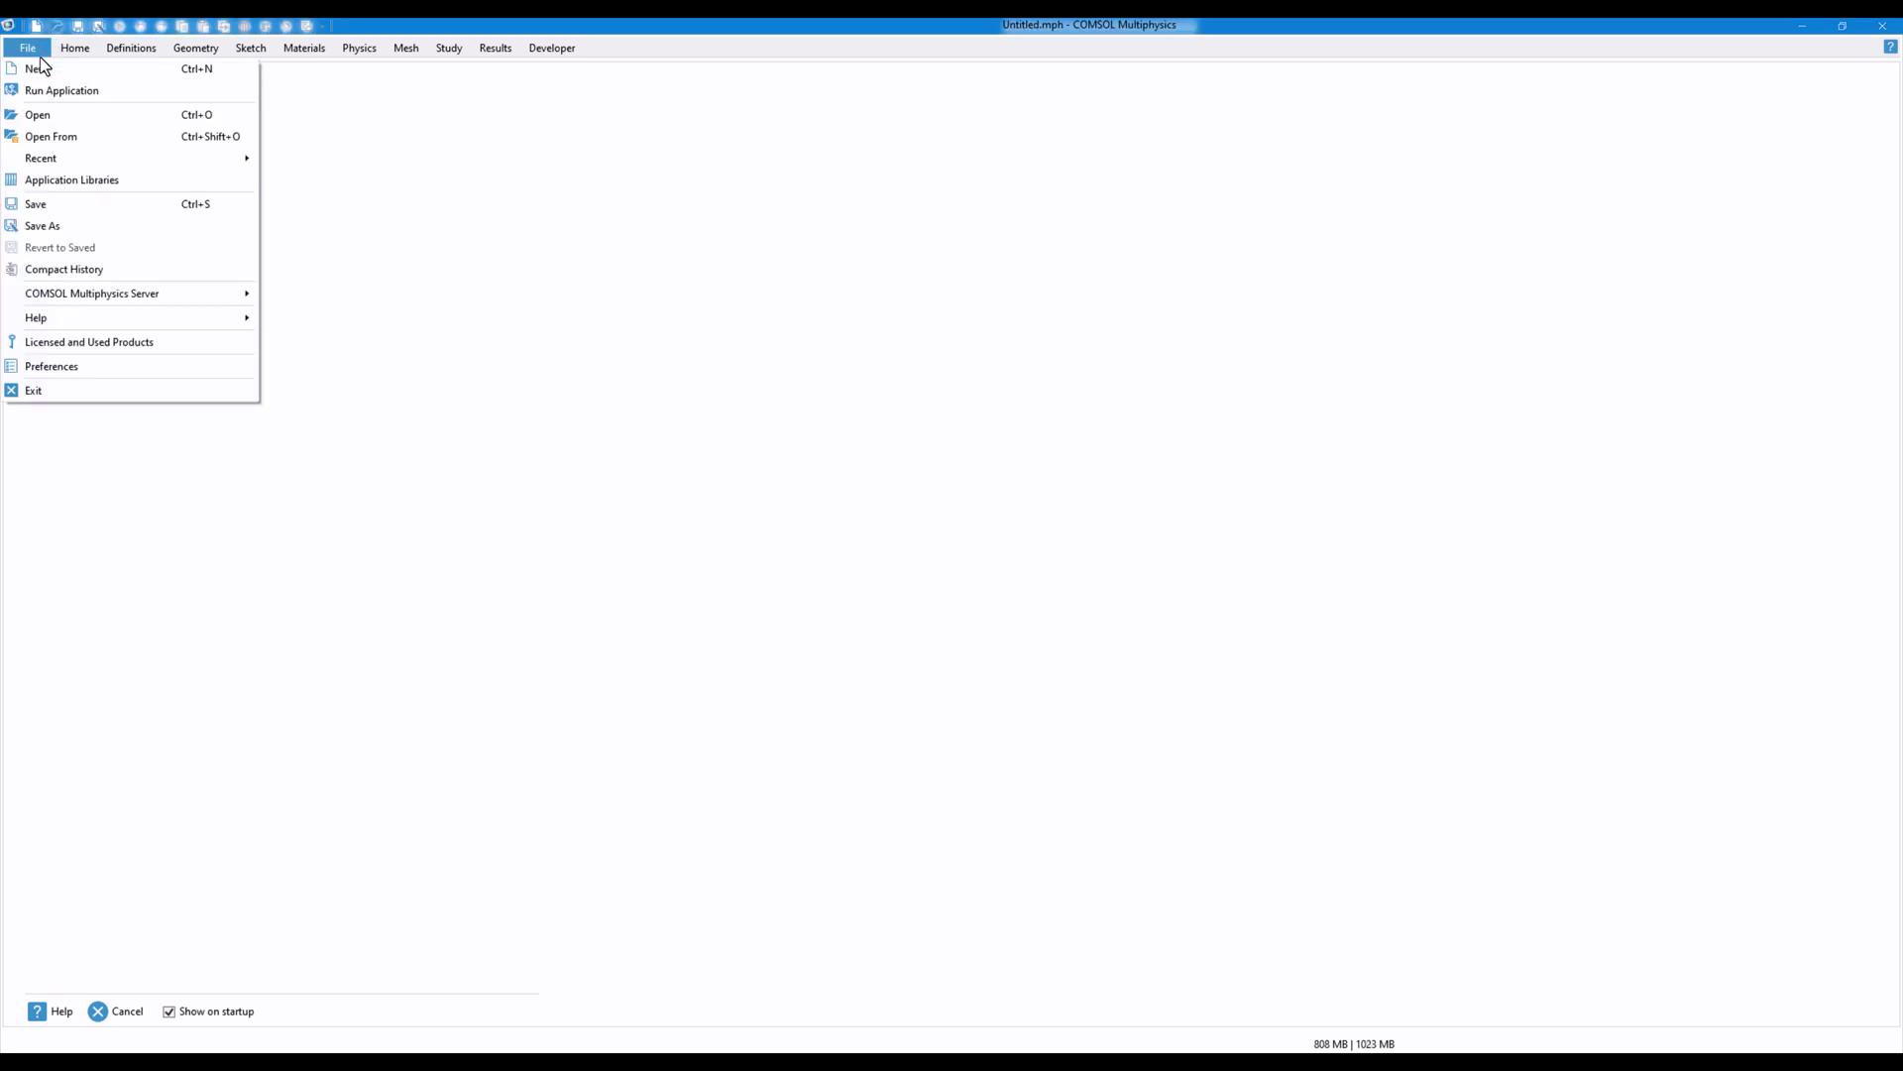
click(53, 114)
click(204, 271)
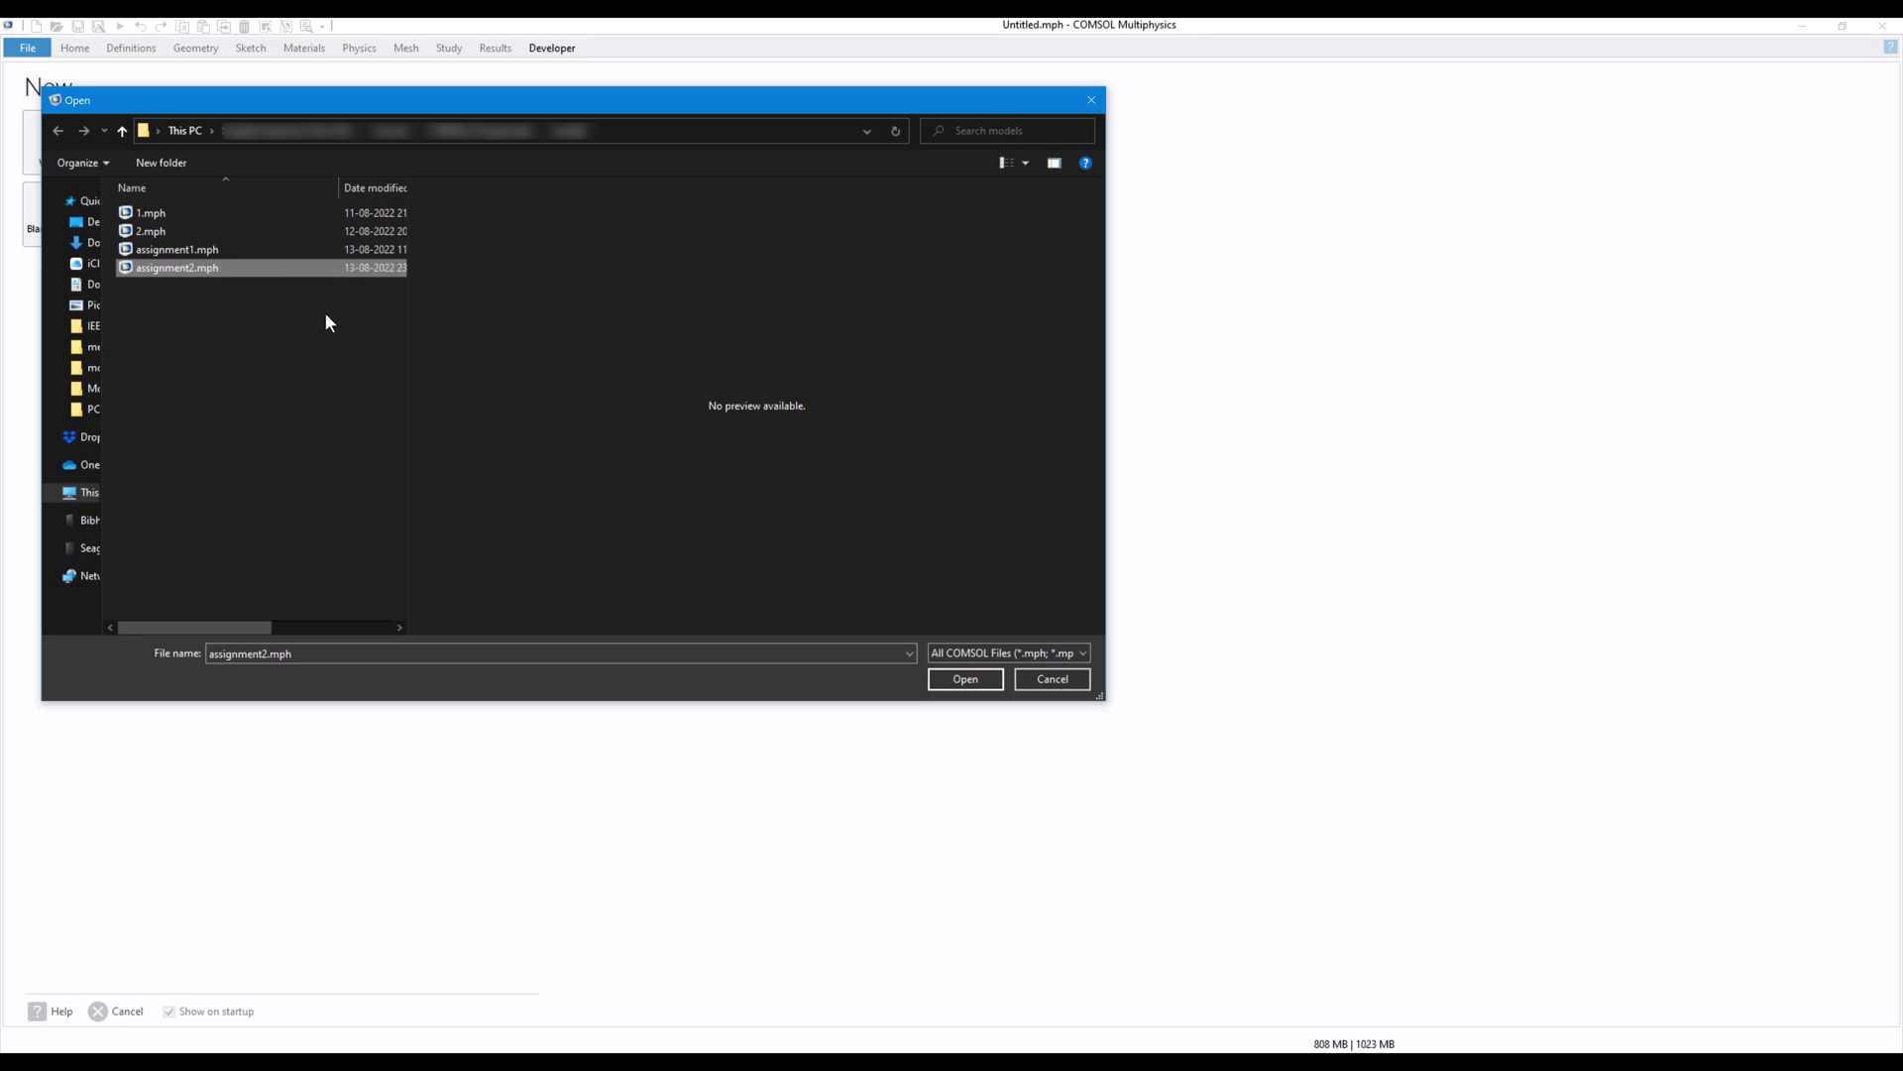
click(963, 680)
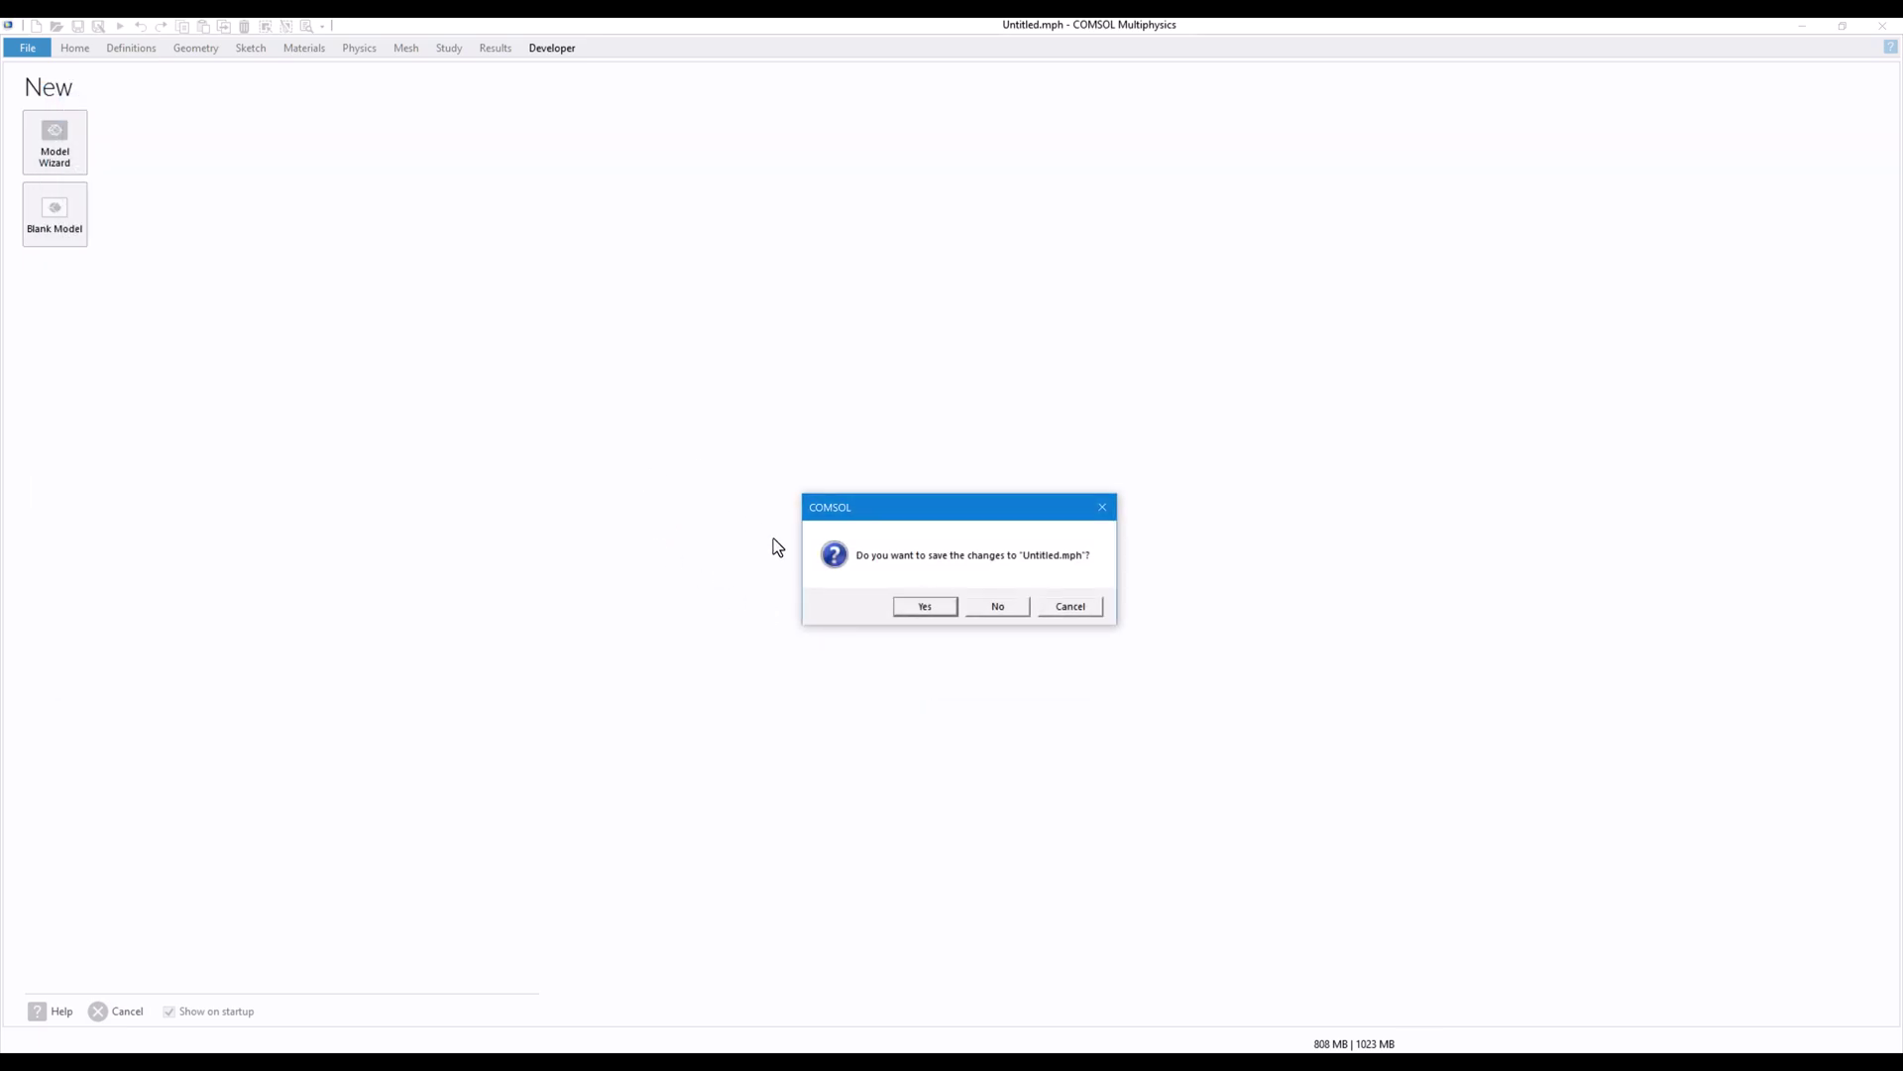
click(957, 605)
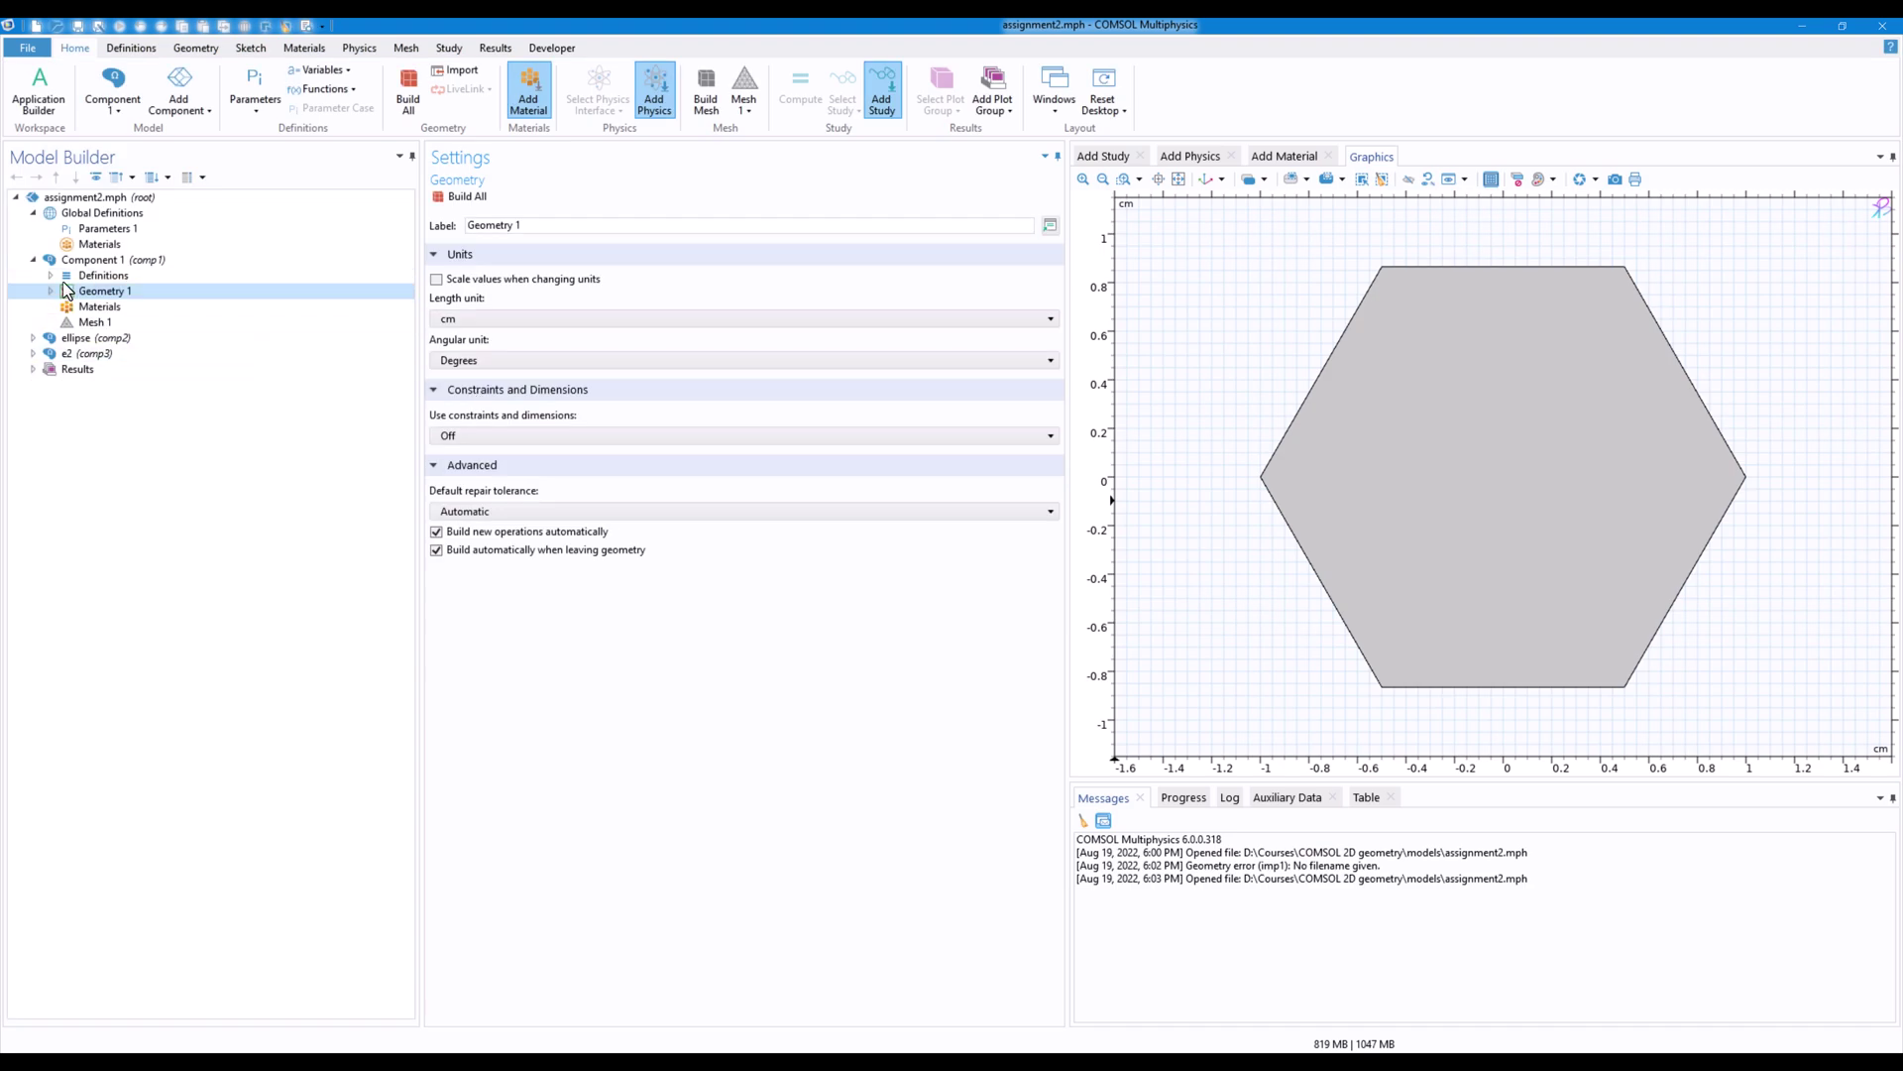
- Inspect Component 1 and its Geometry 1 hexagon
click(33, 259)
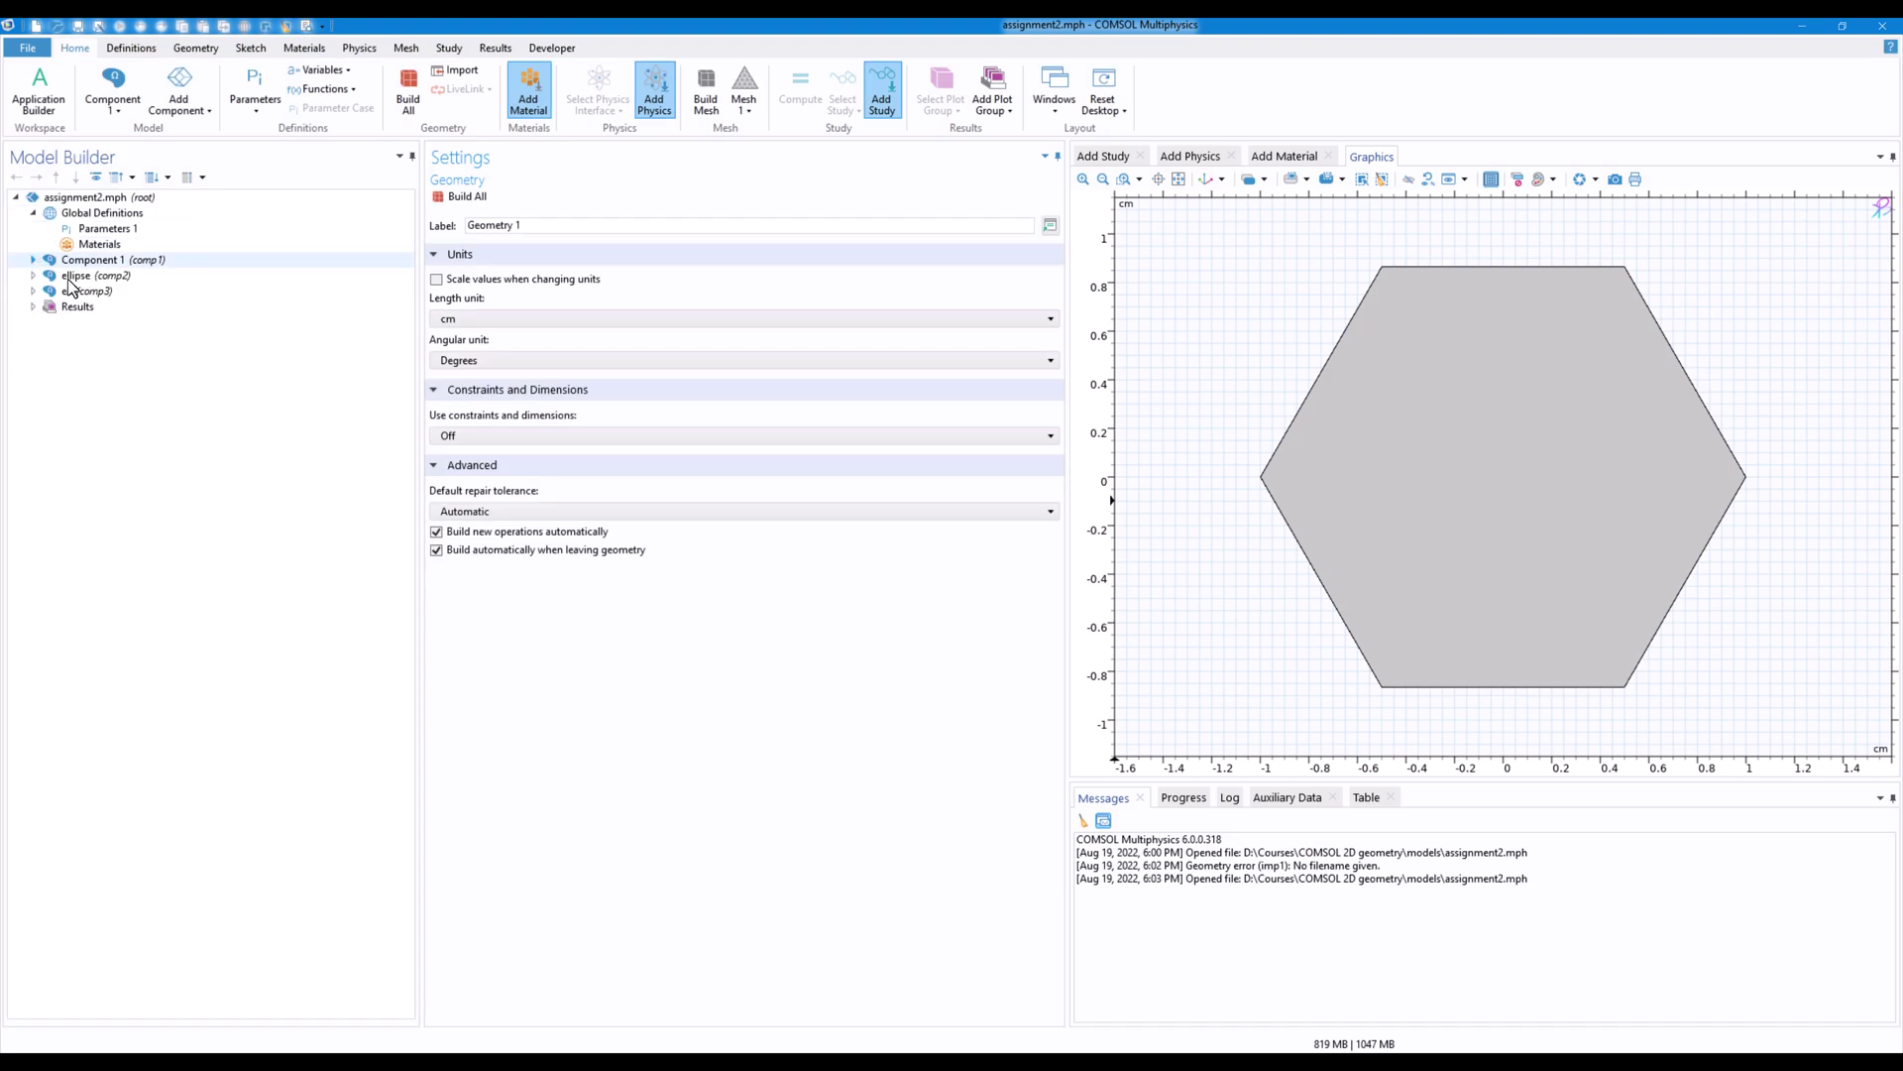
click(107, 261)
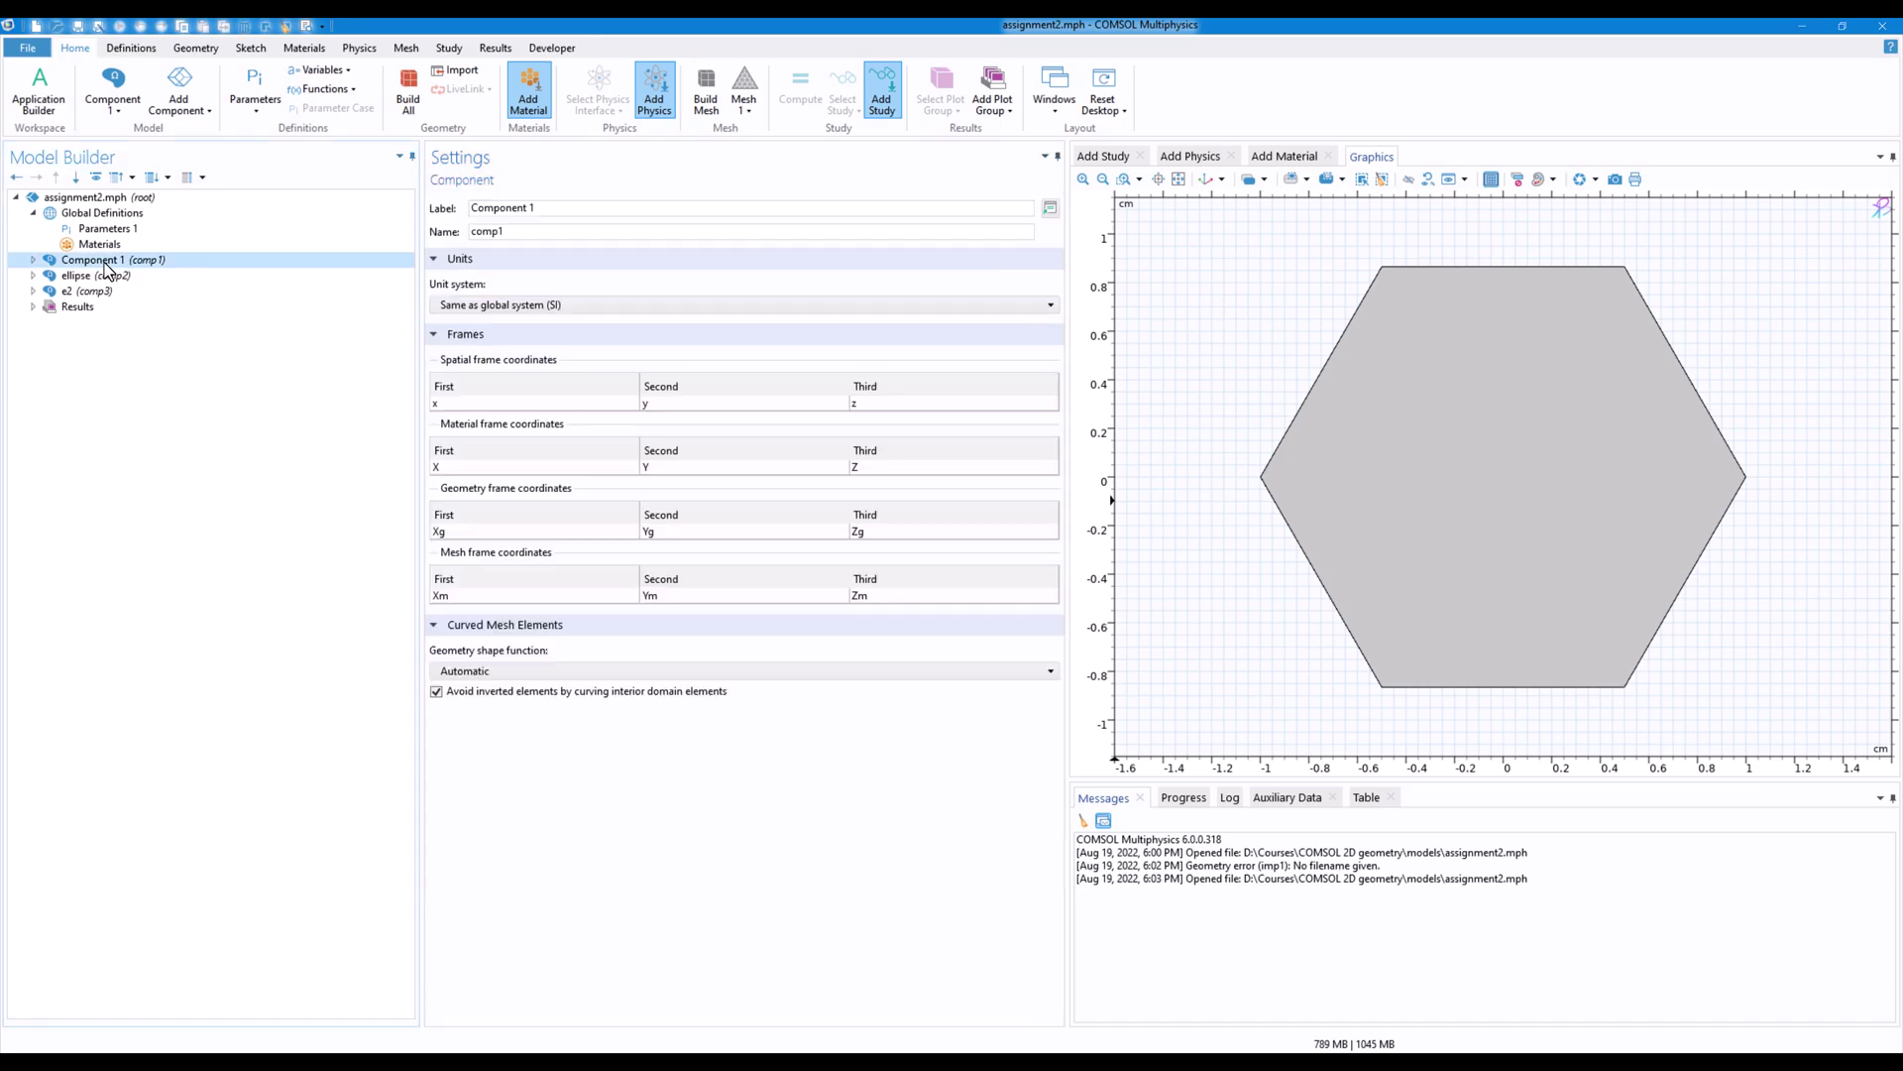
click(33, 259)
click(104, 289)
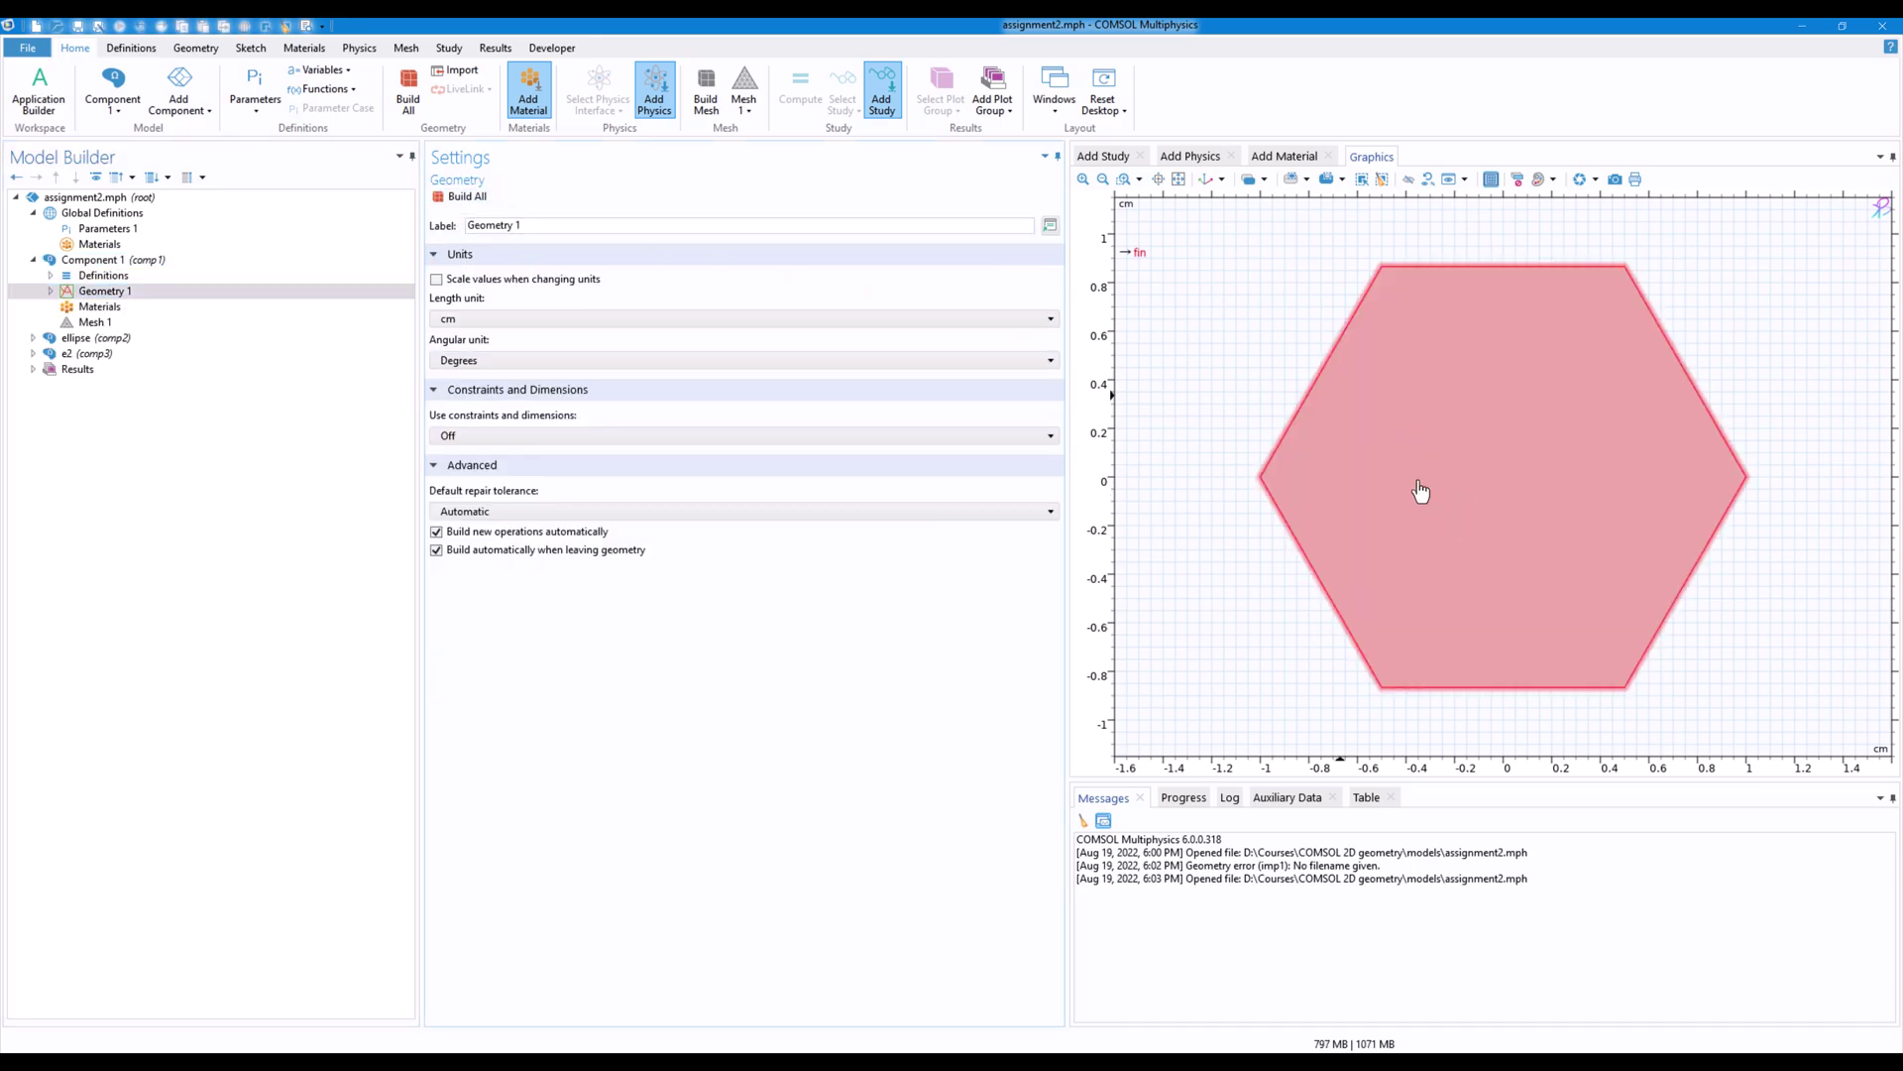
- Rebuild Geometry 2 into the unioned ellipse flower shape
click(35, 338)
click(105, 370)
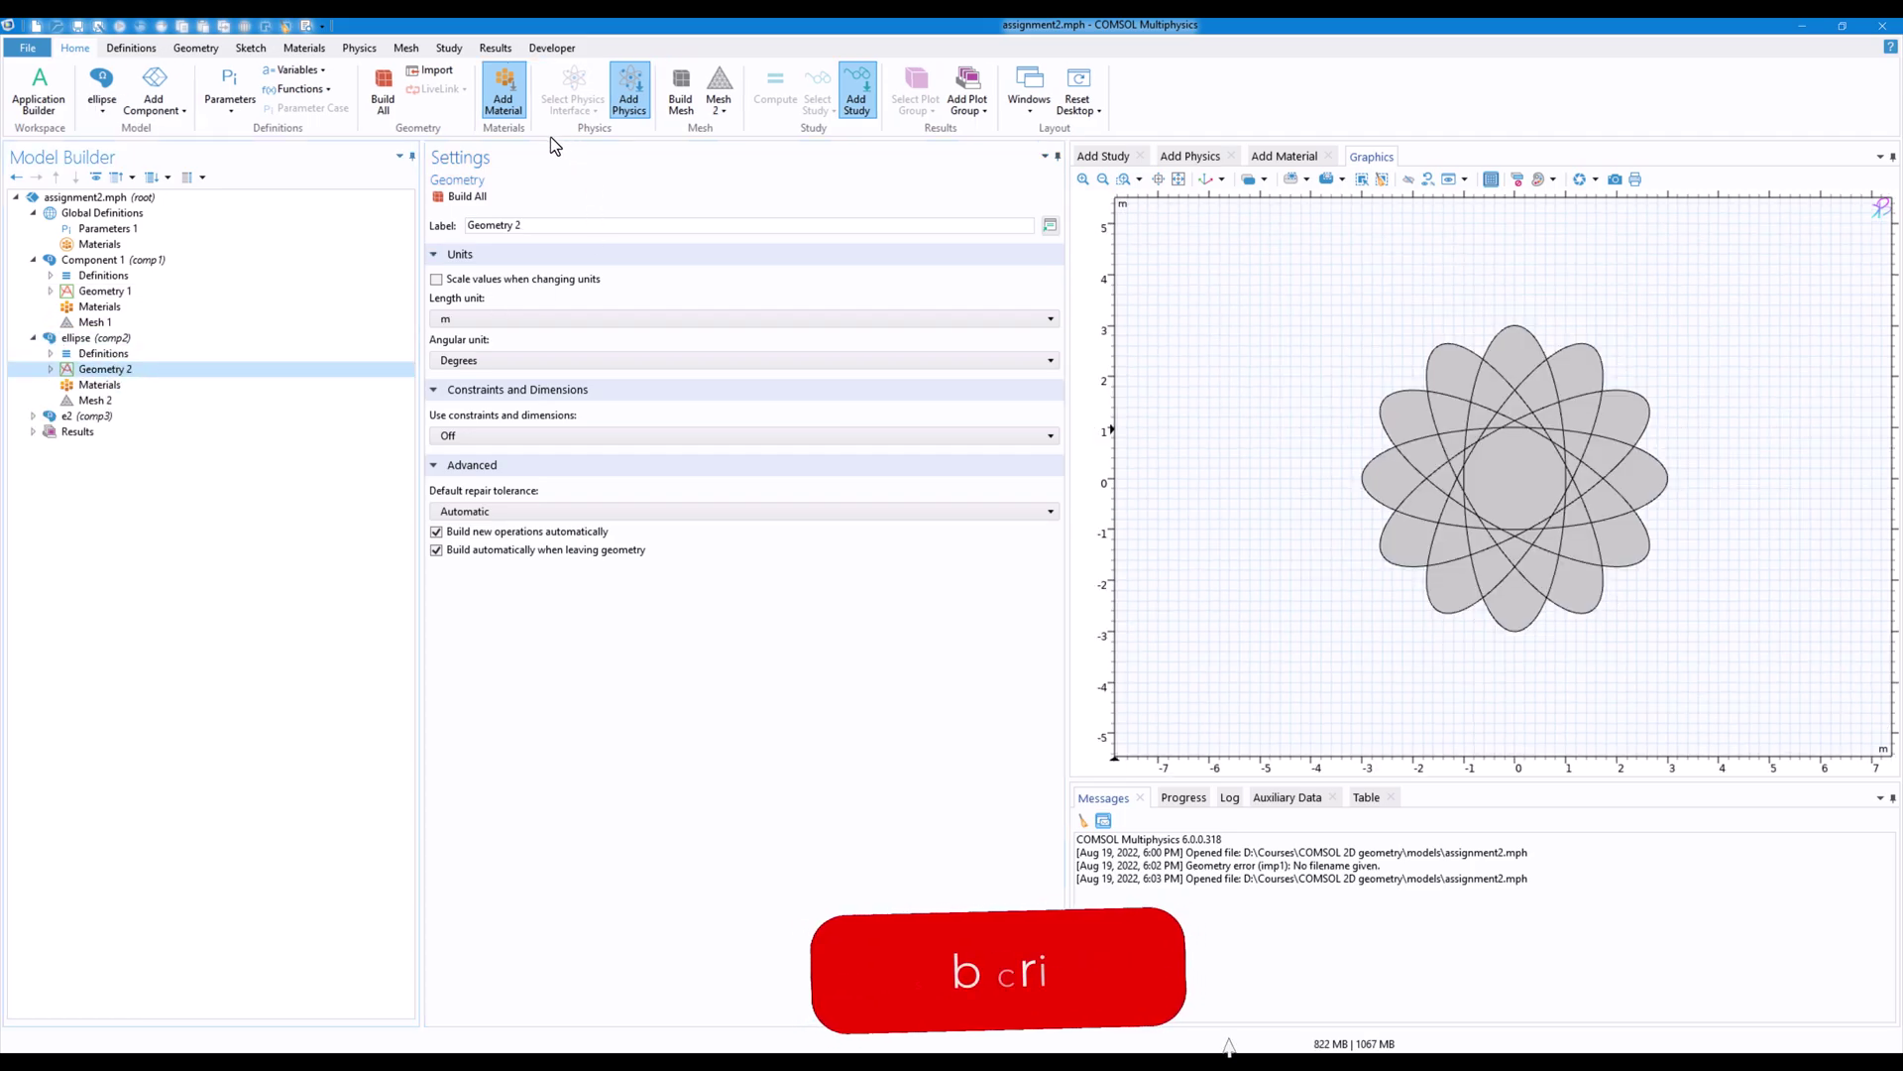
click(460, 196)
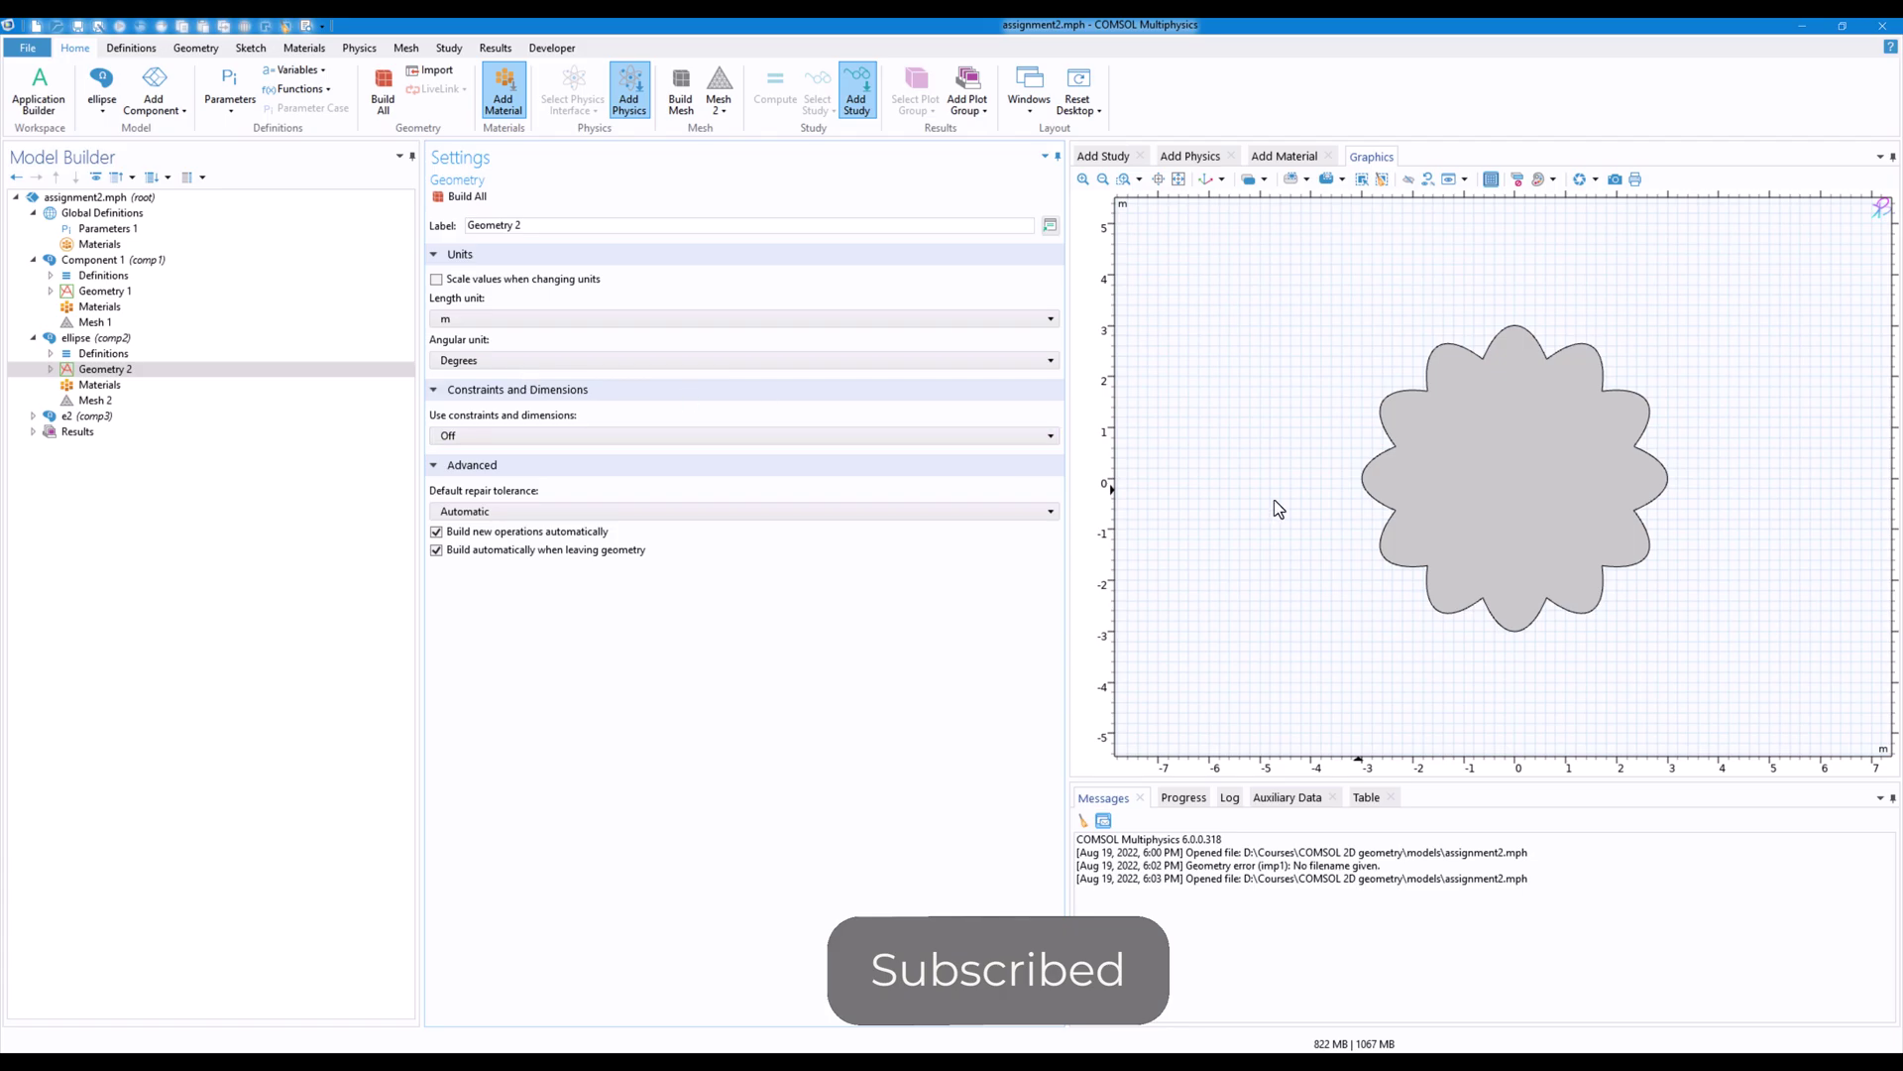
- Build Geometry 3, the plate with 100 elliptical holes
click(26, 414)
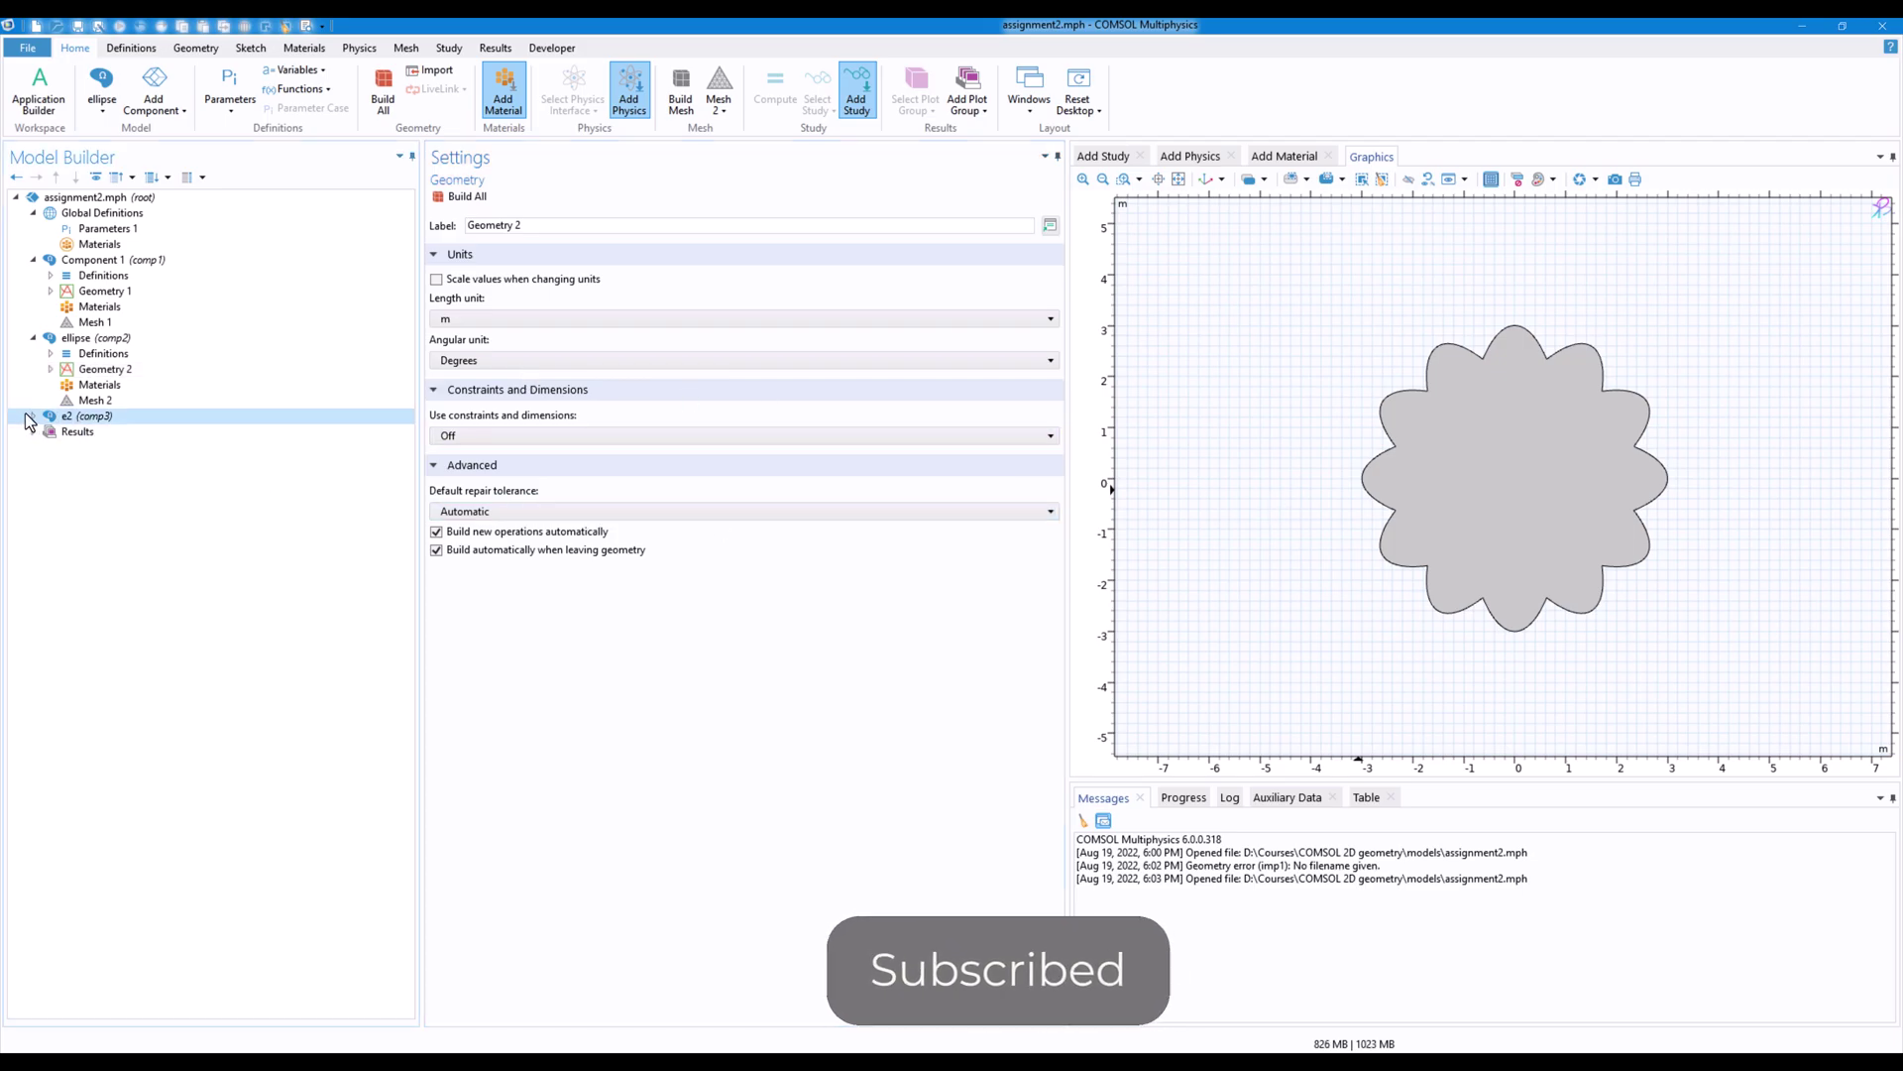
click(104, 447)
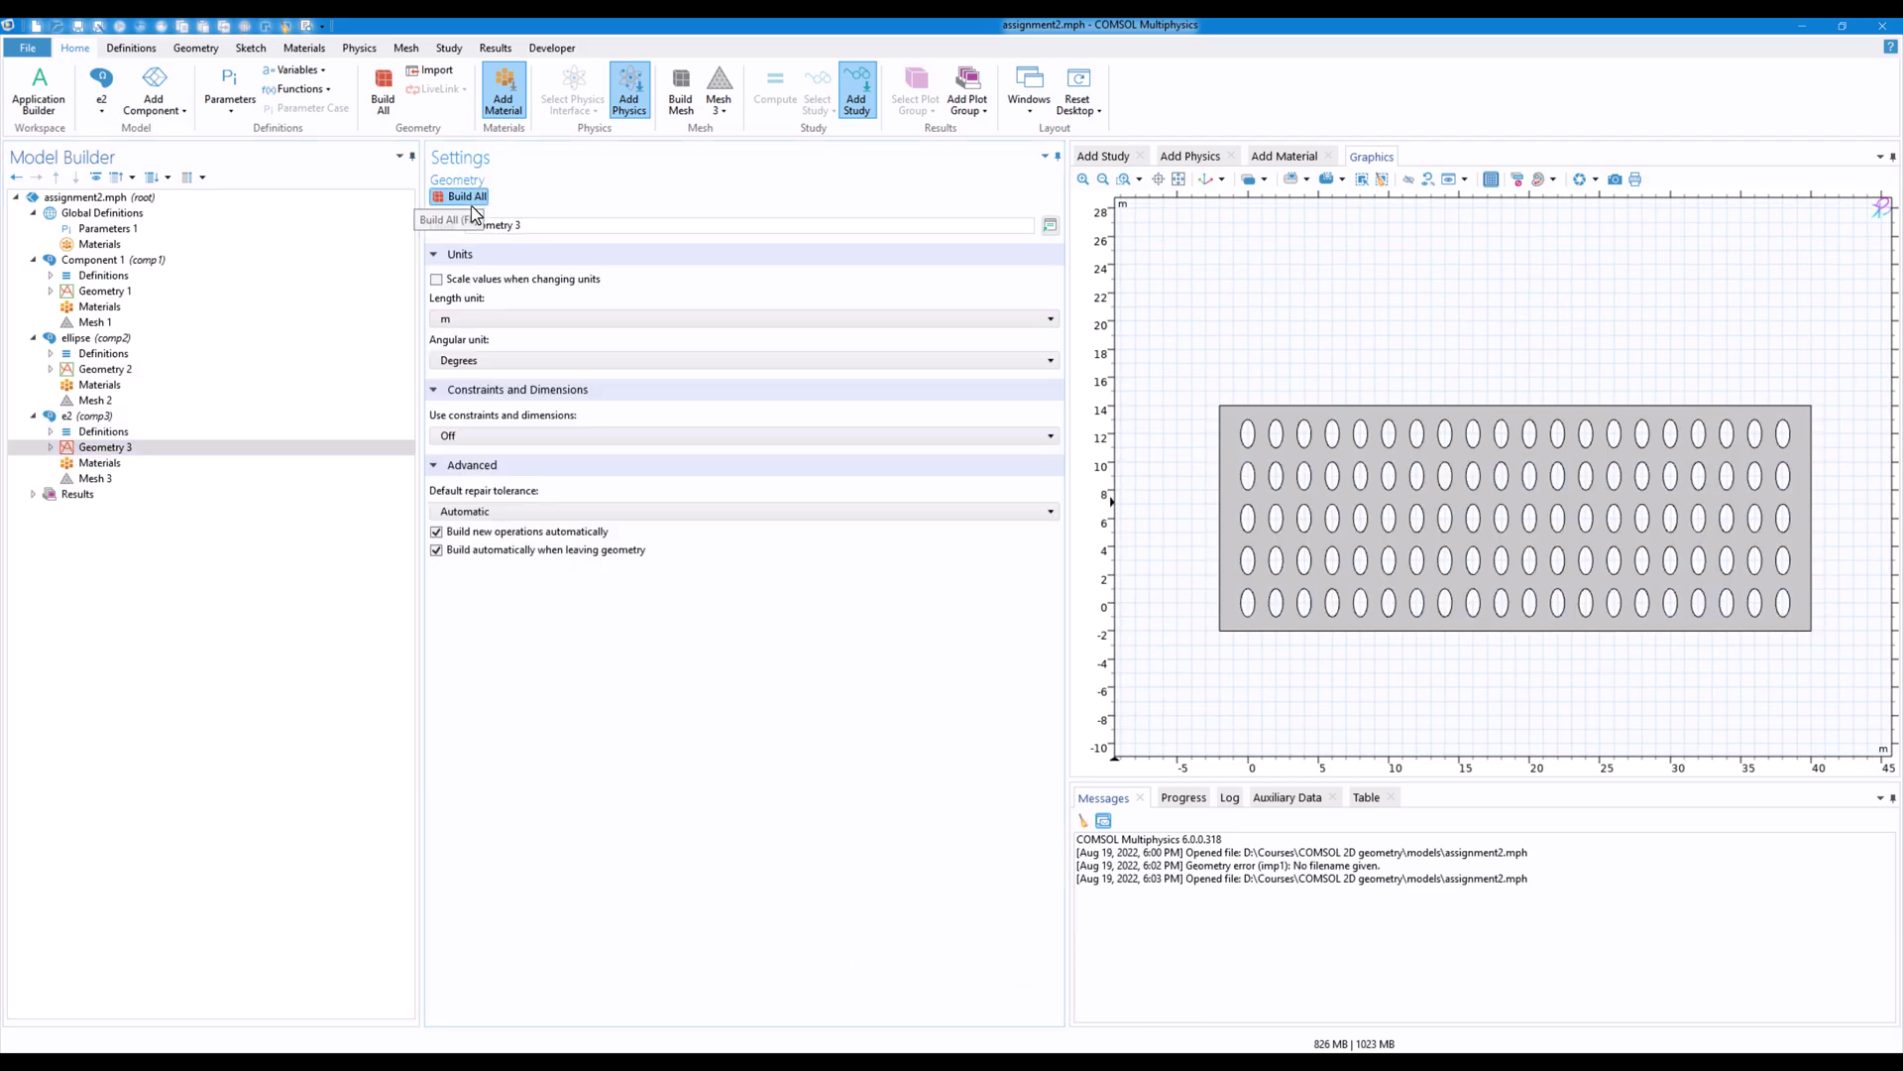
click(469, 203)
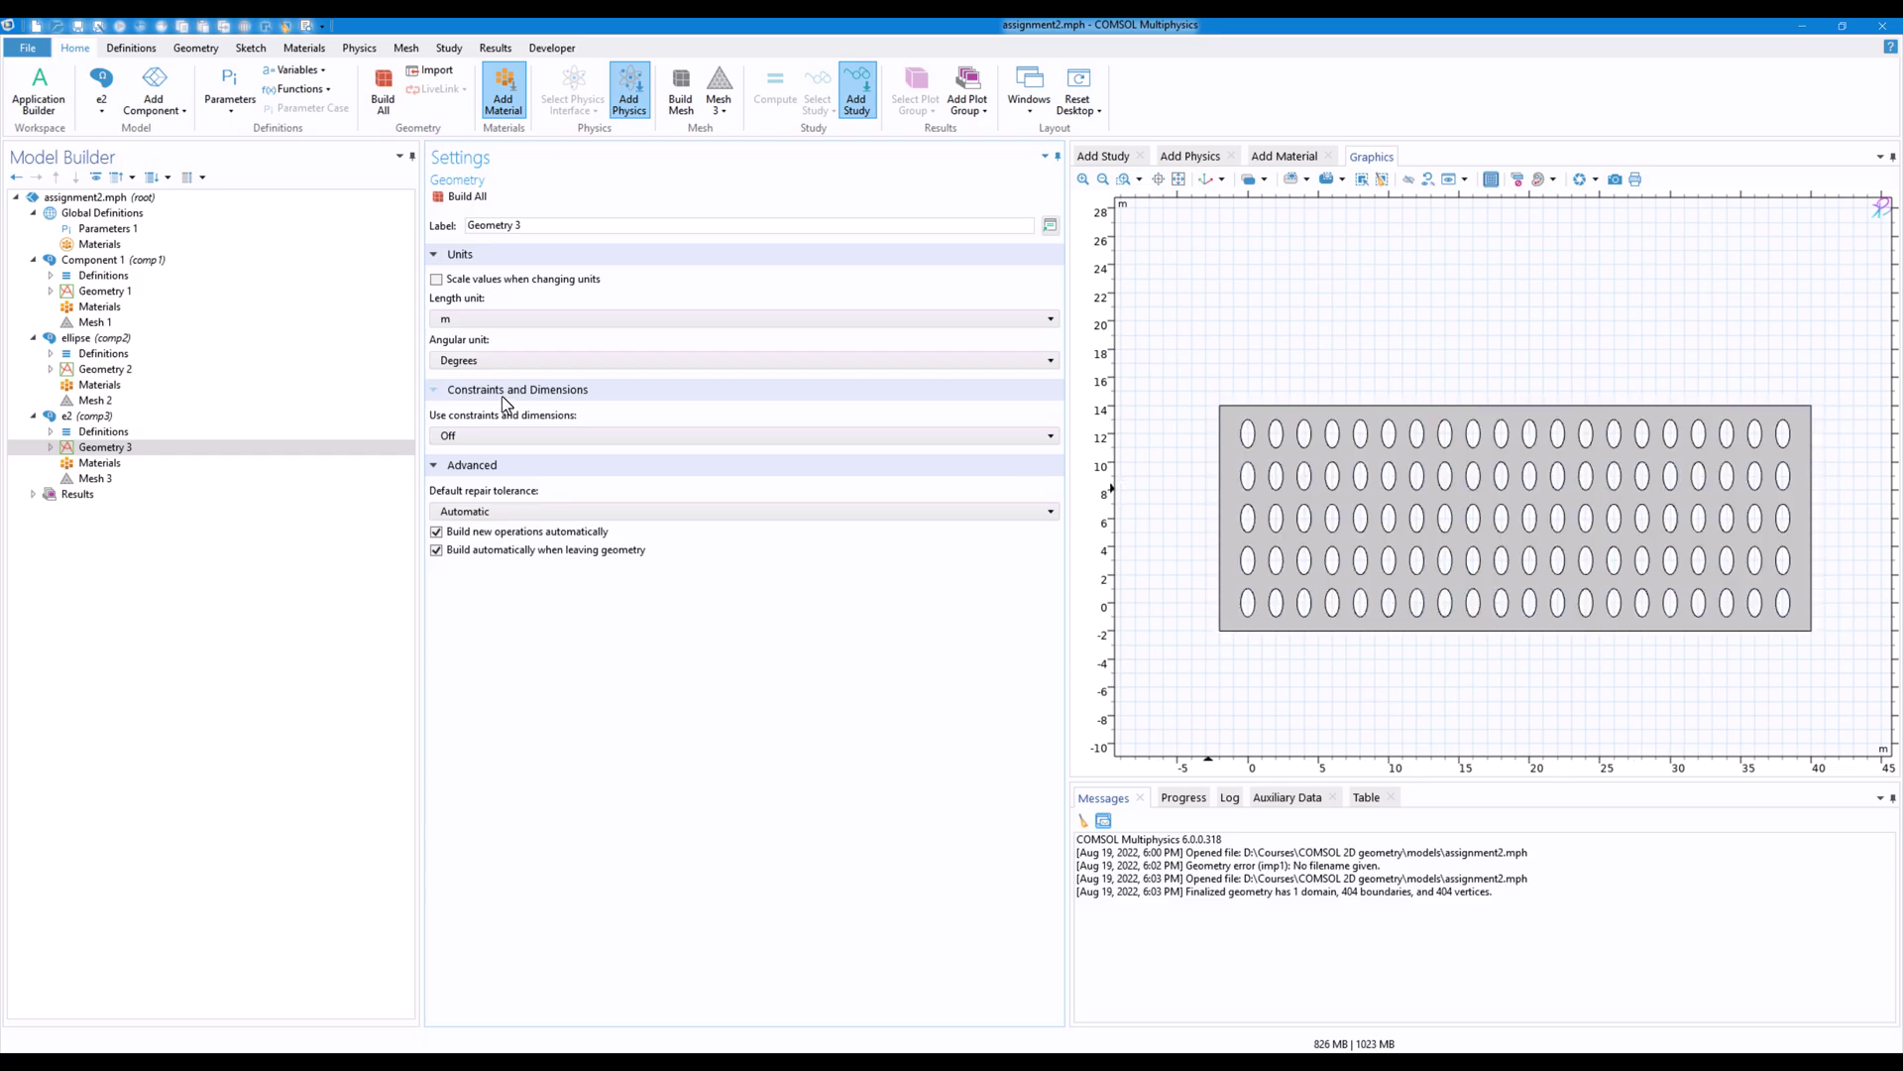
- Relabel the three geometries, naming Geometry 3 'array'
click(245, 289)
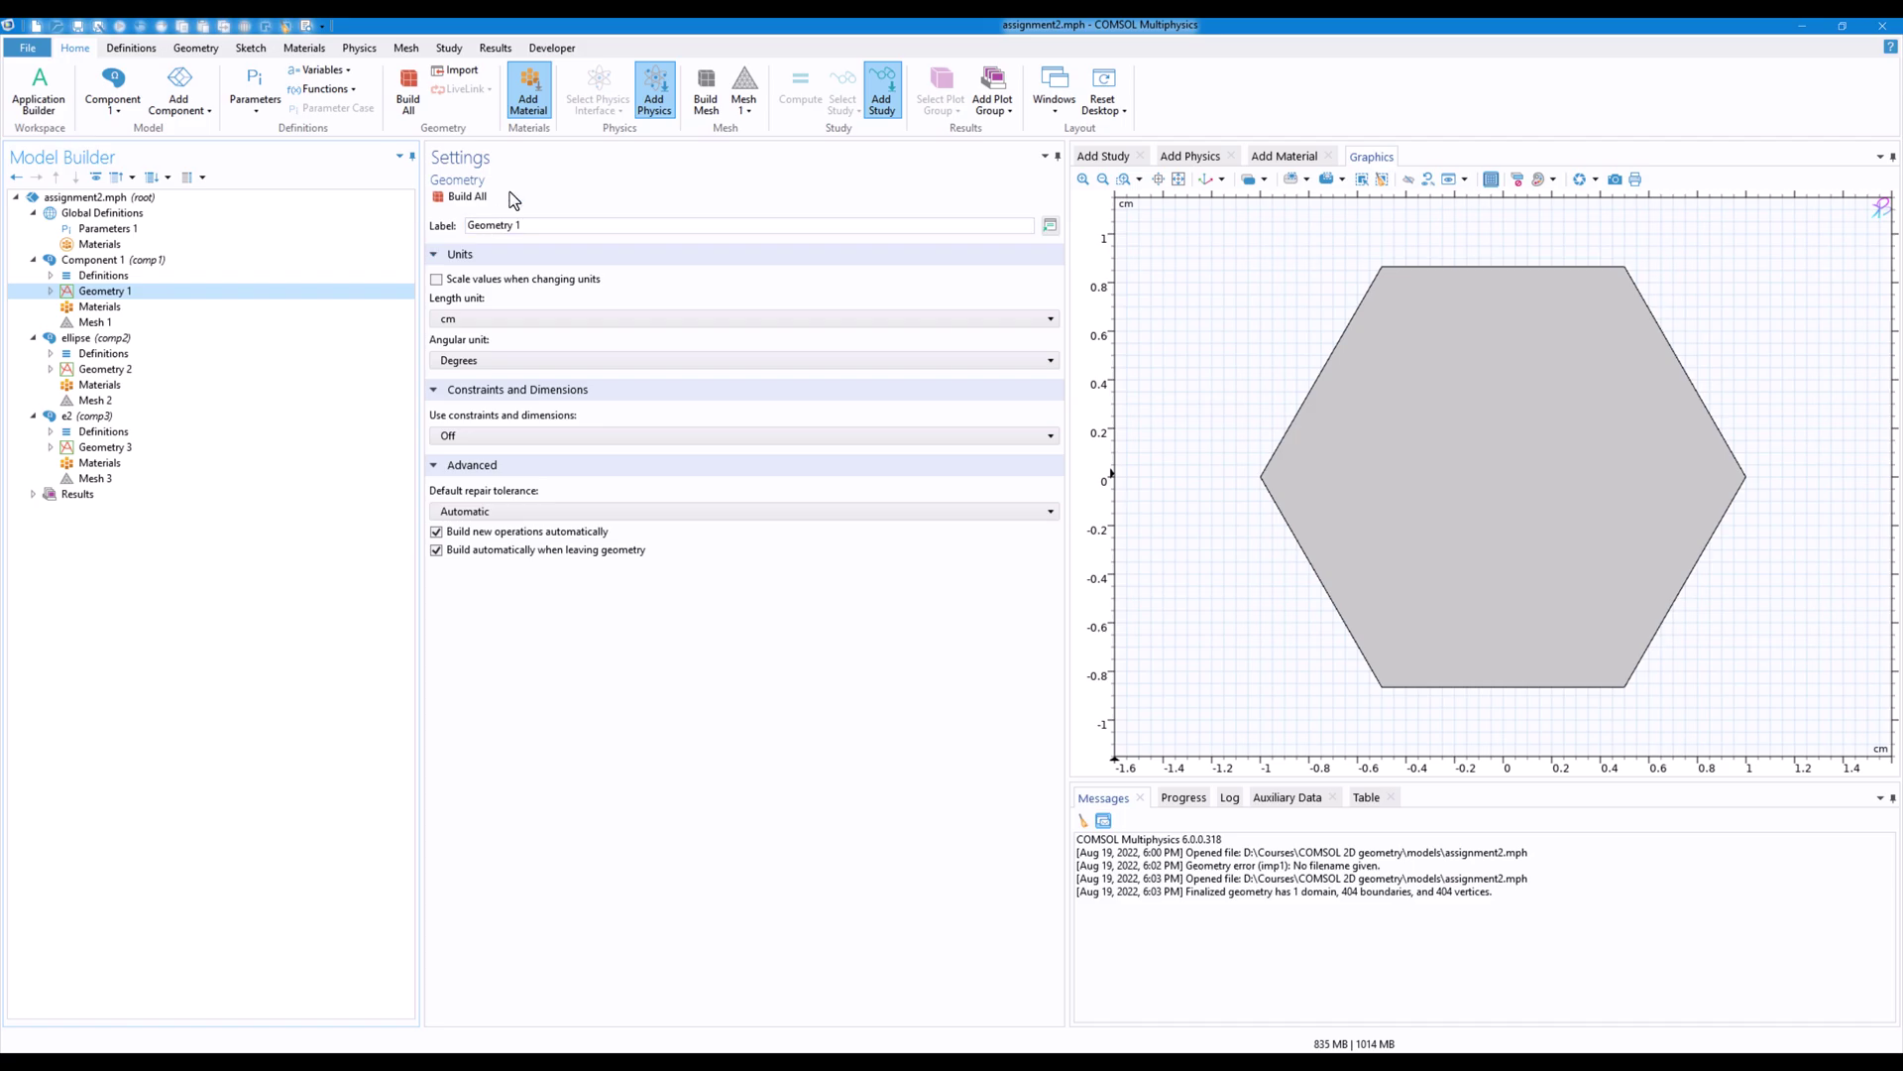
double_click(535, 224)
text(H)
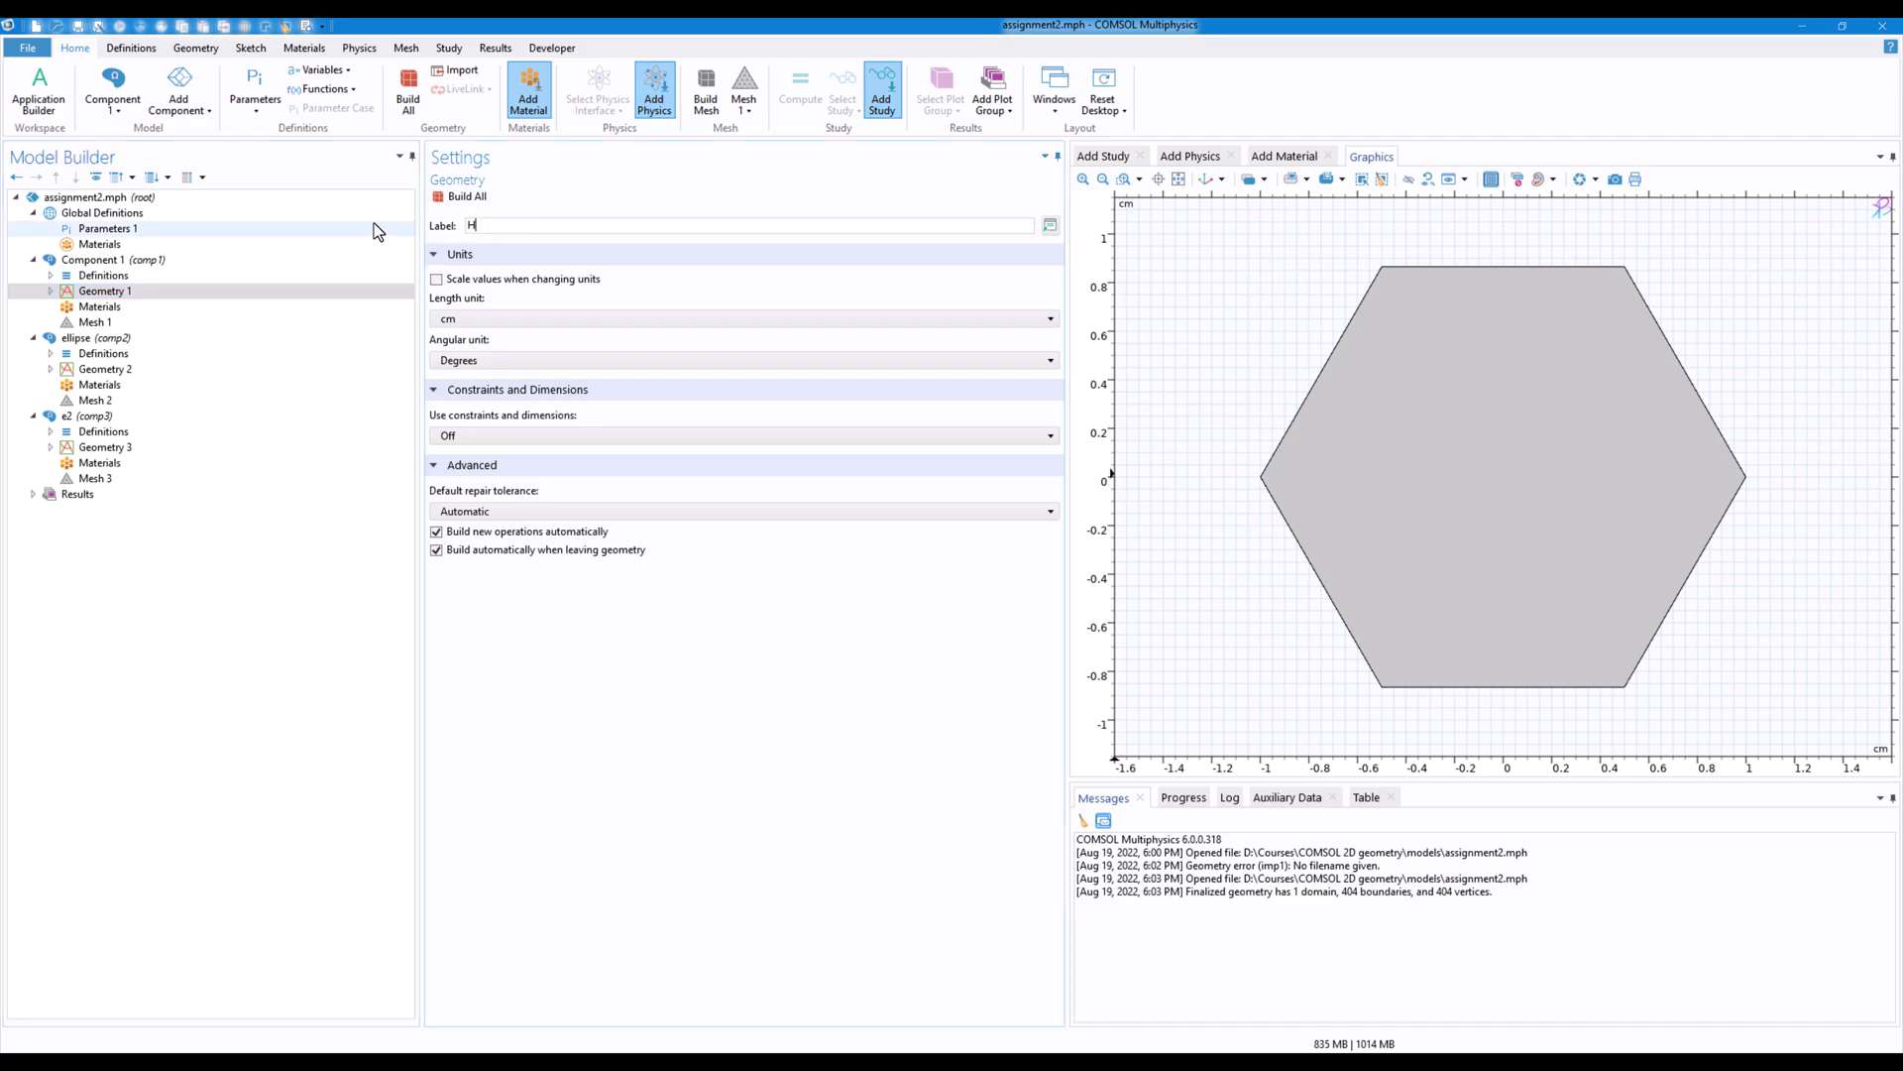
text(exagon)
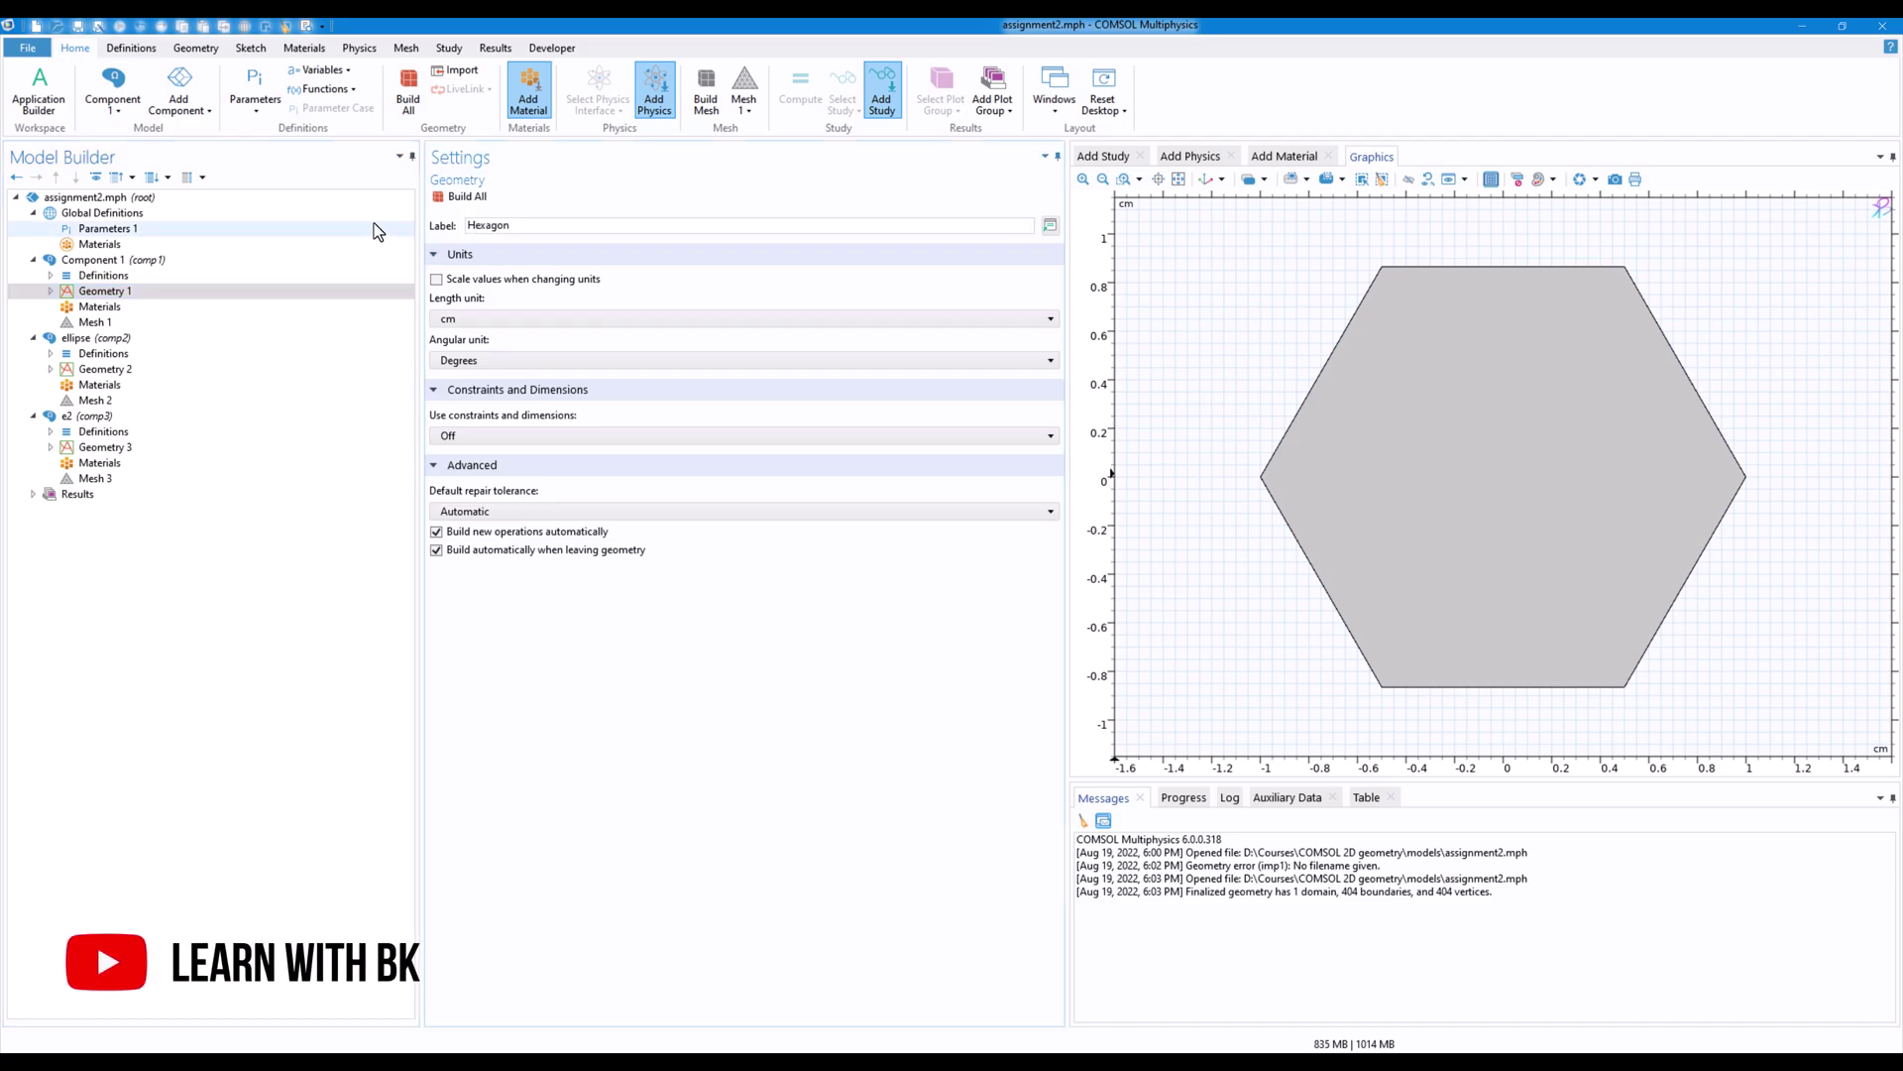
click(99, 370)
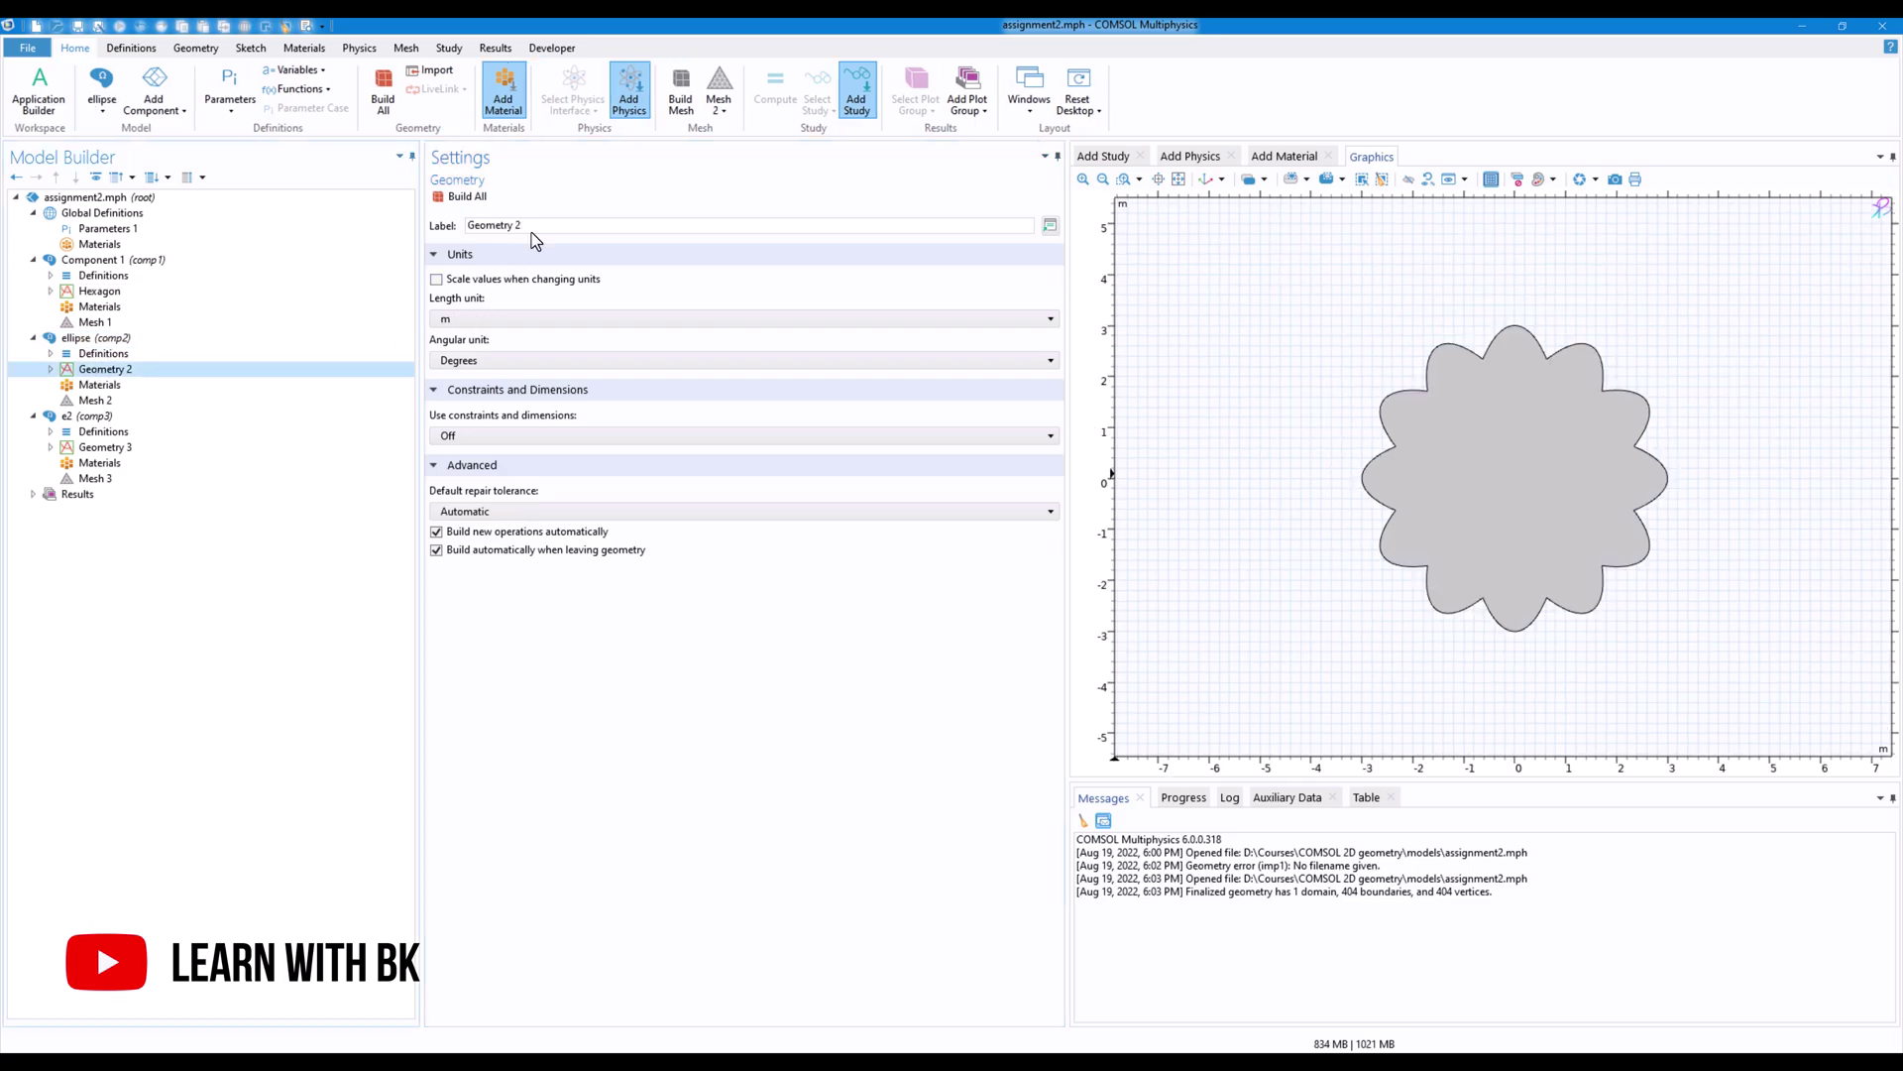
double_click(531, 224)
text(elli)
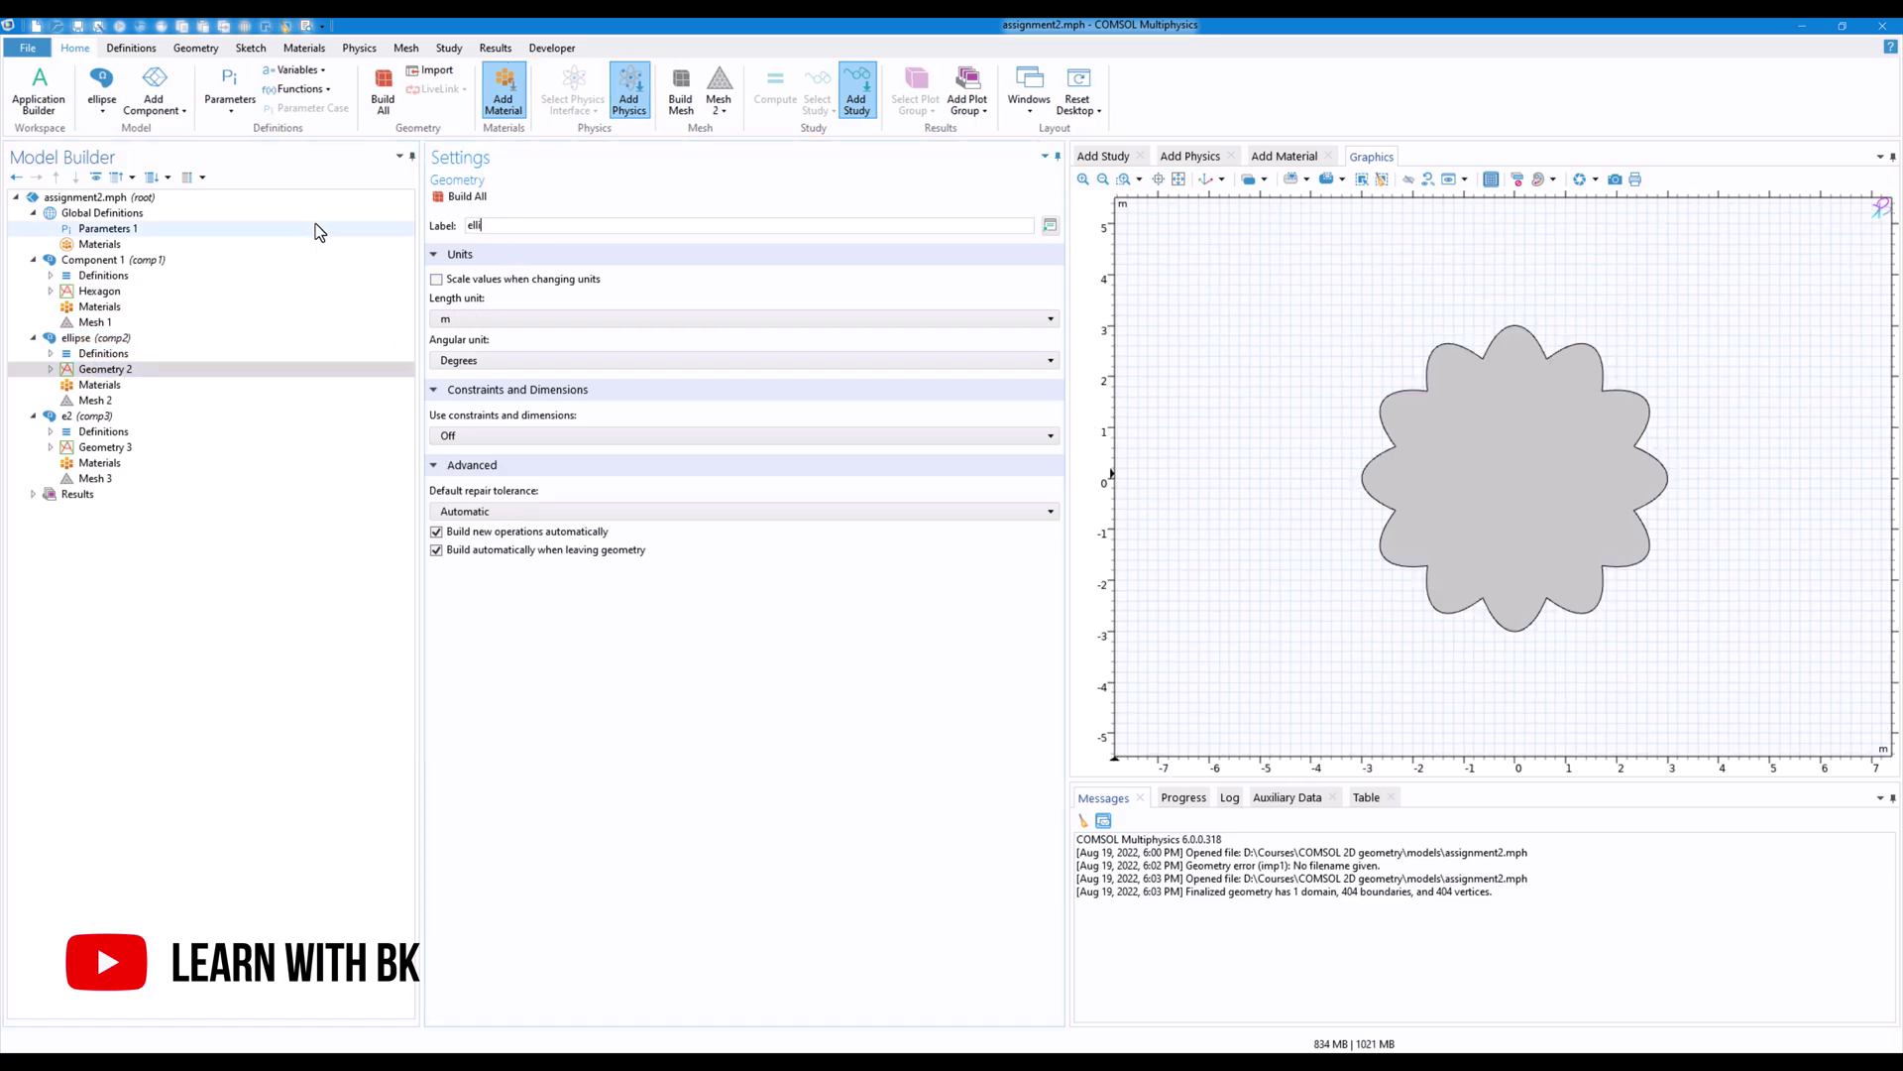
text(pse)
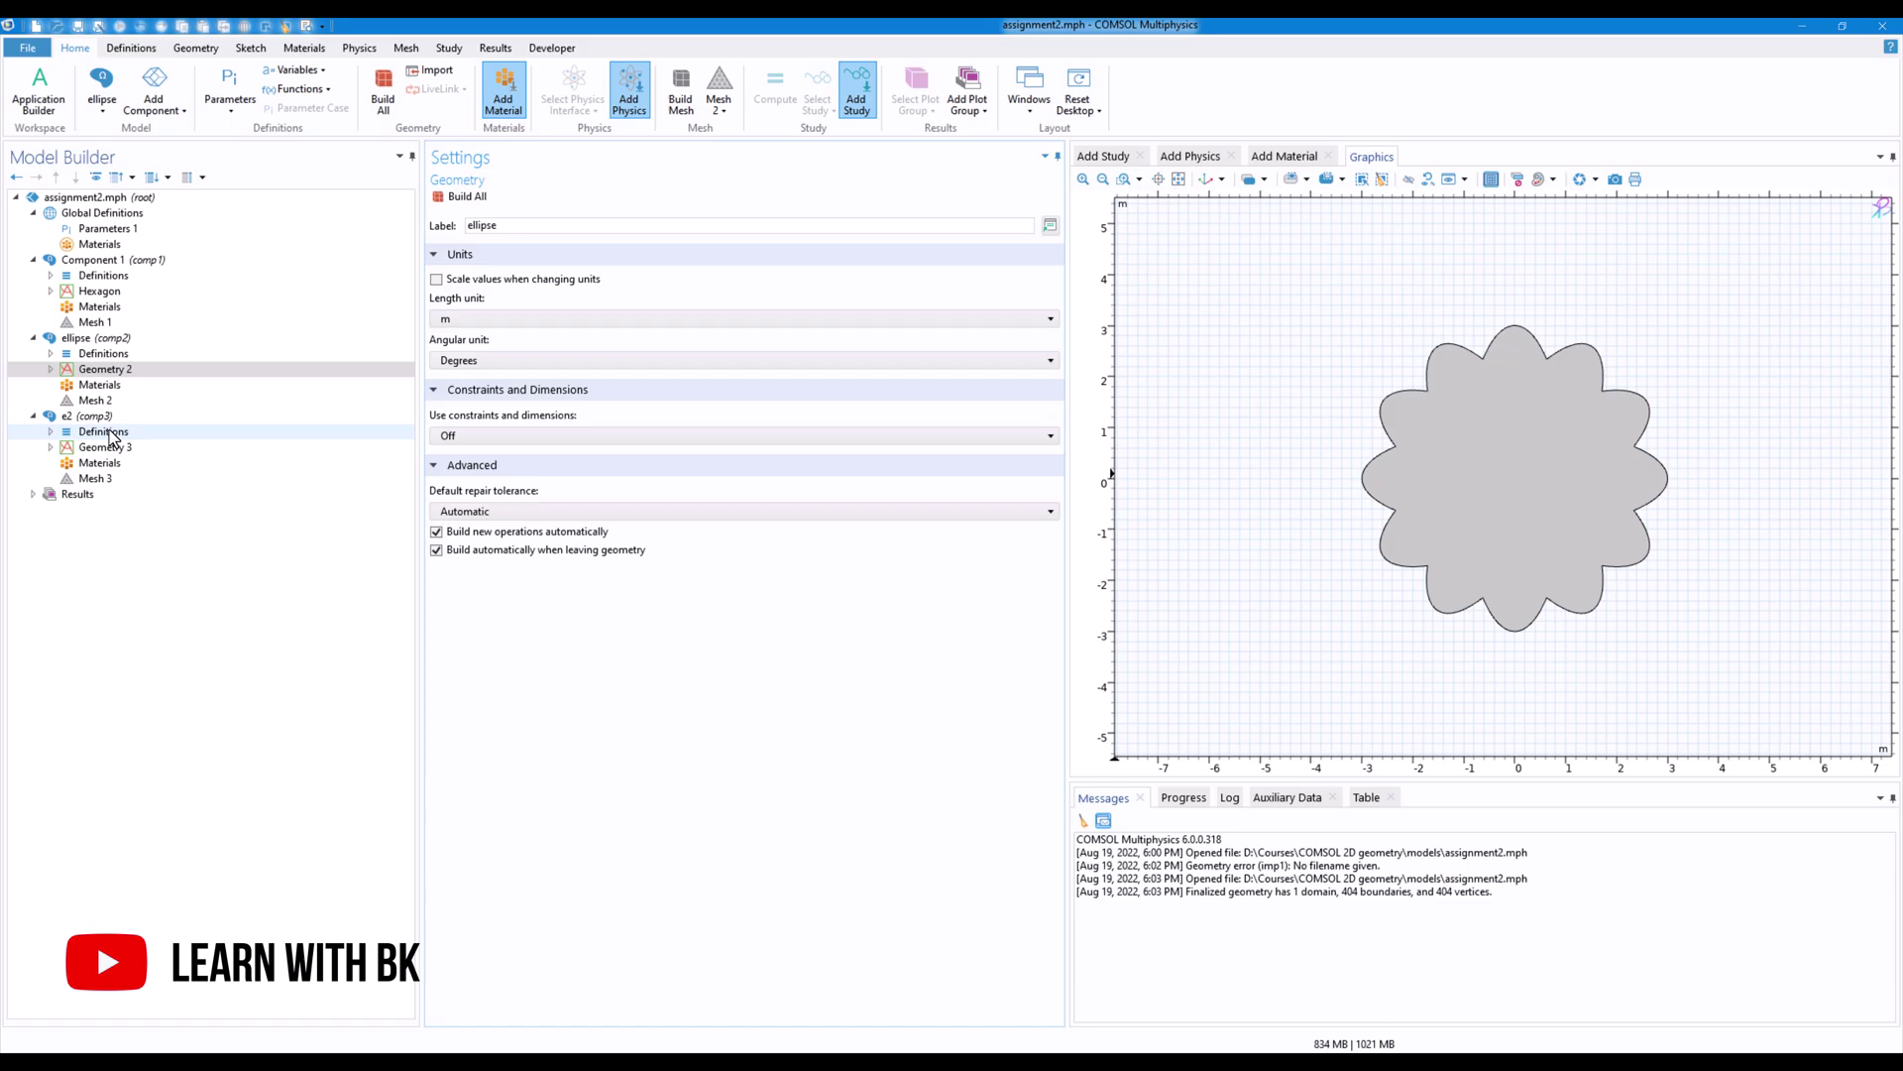
click(105, 446)
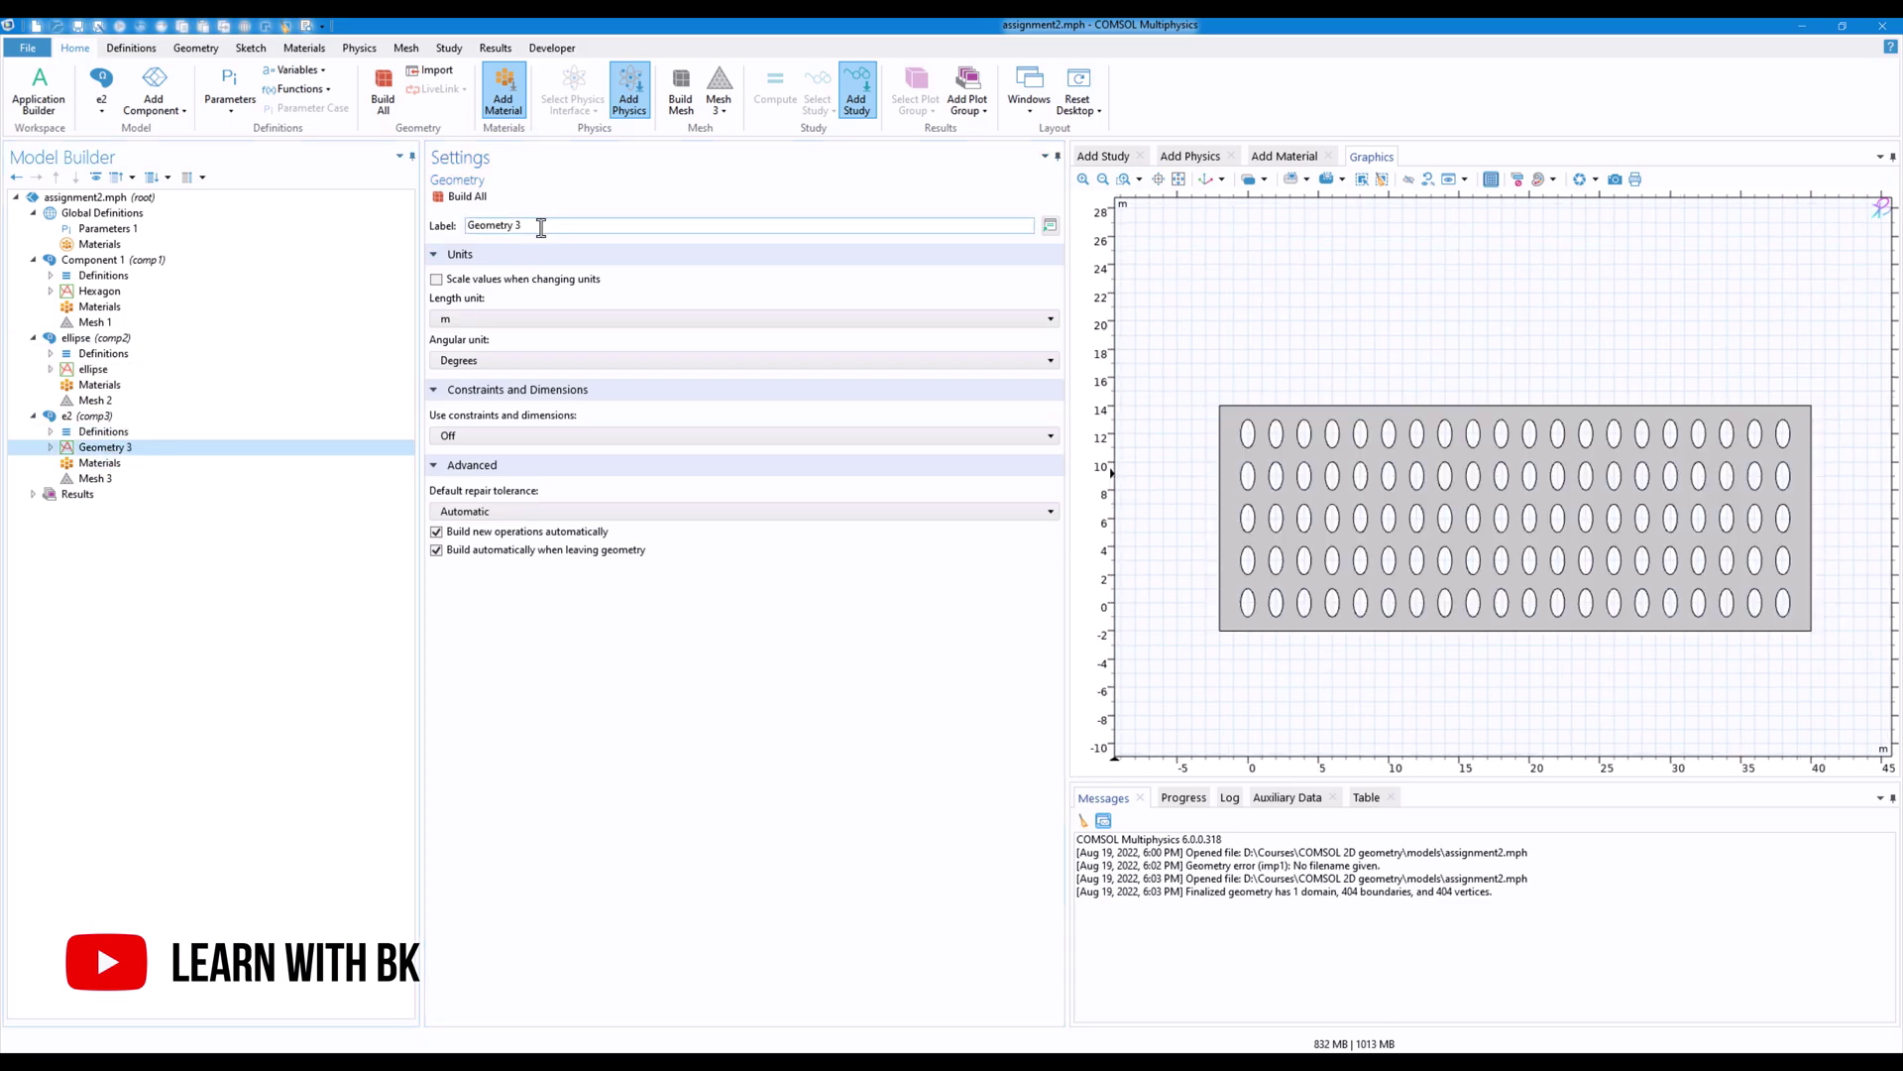
double_click(540, 225)
text(array)
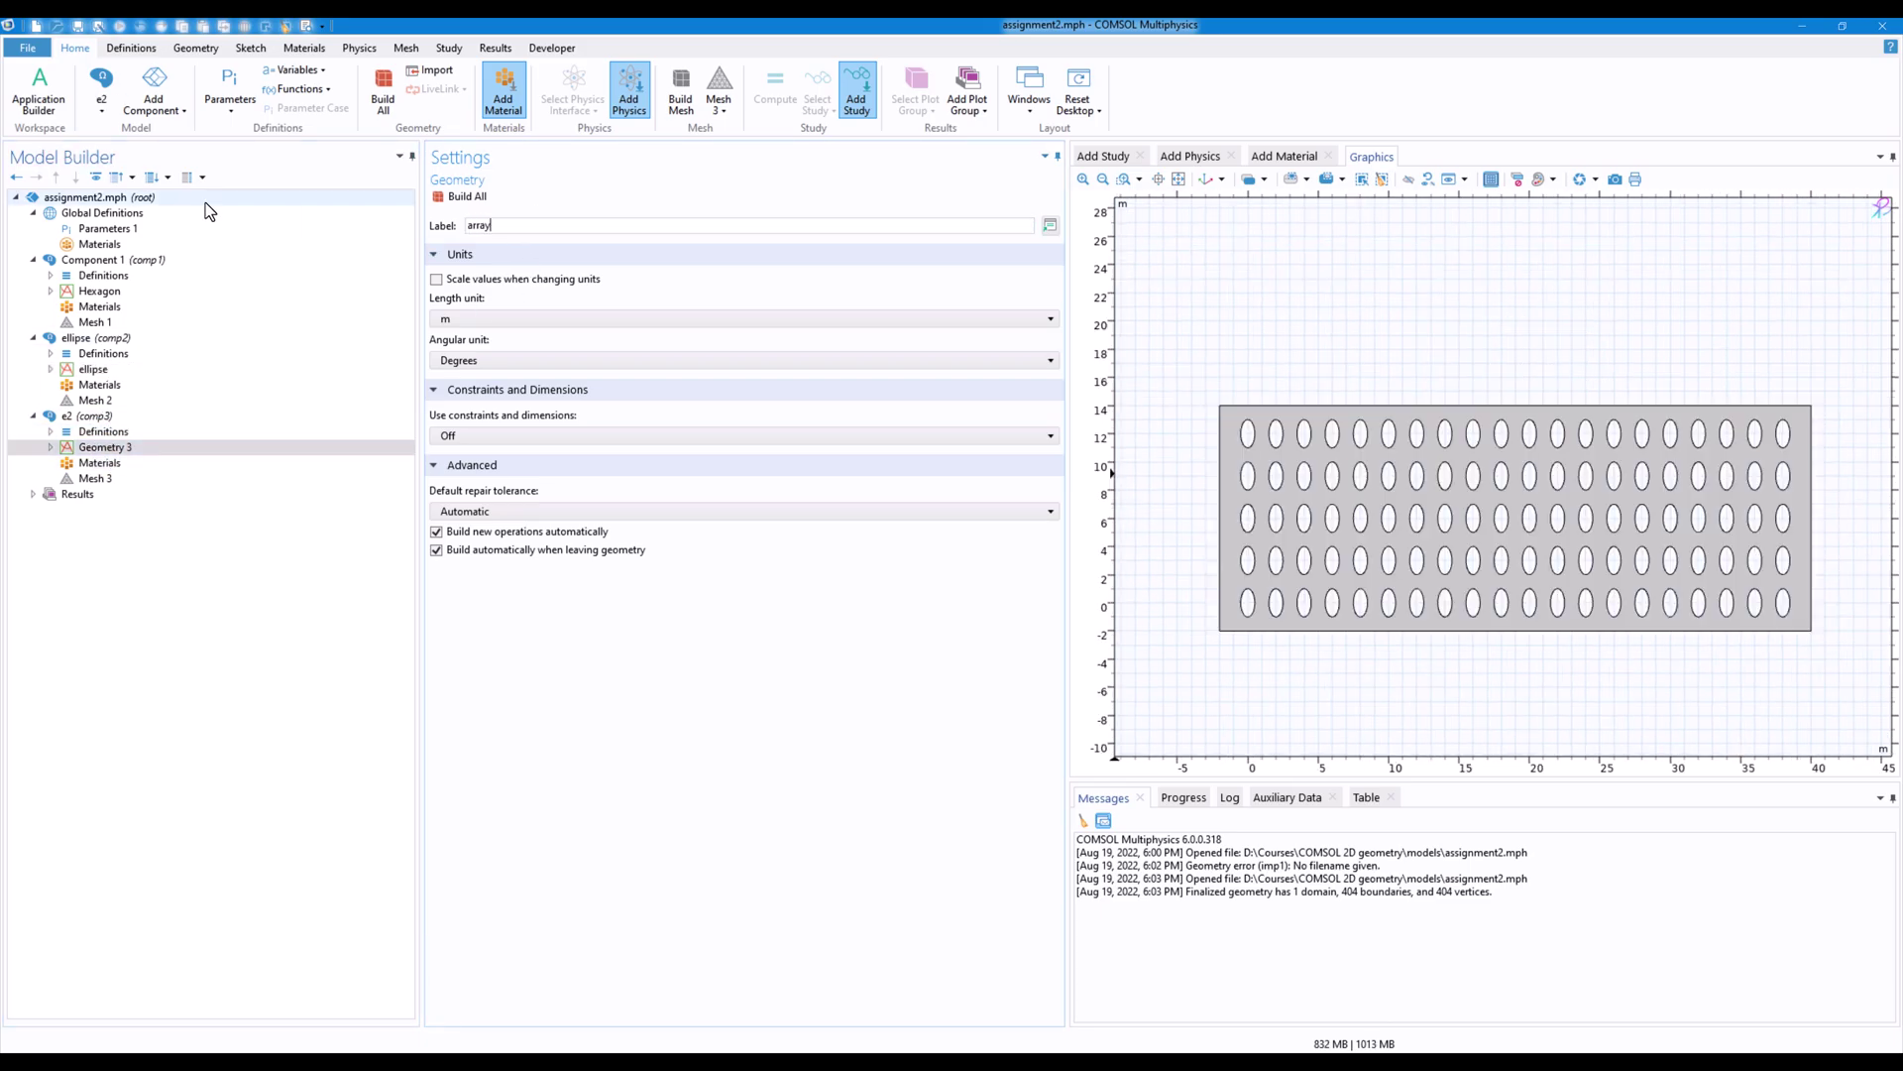
click(101, 431)
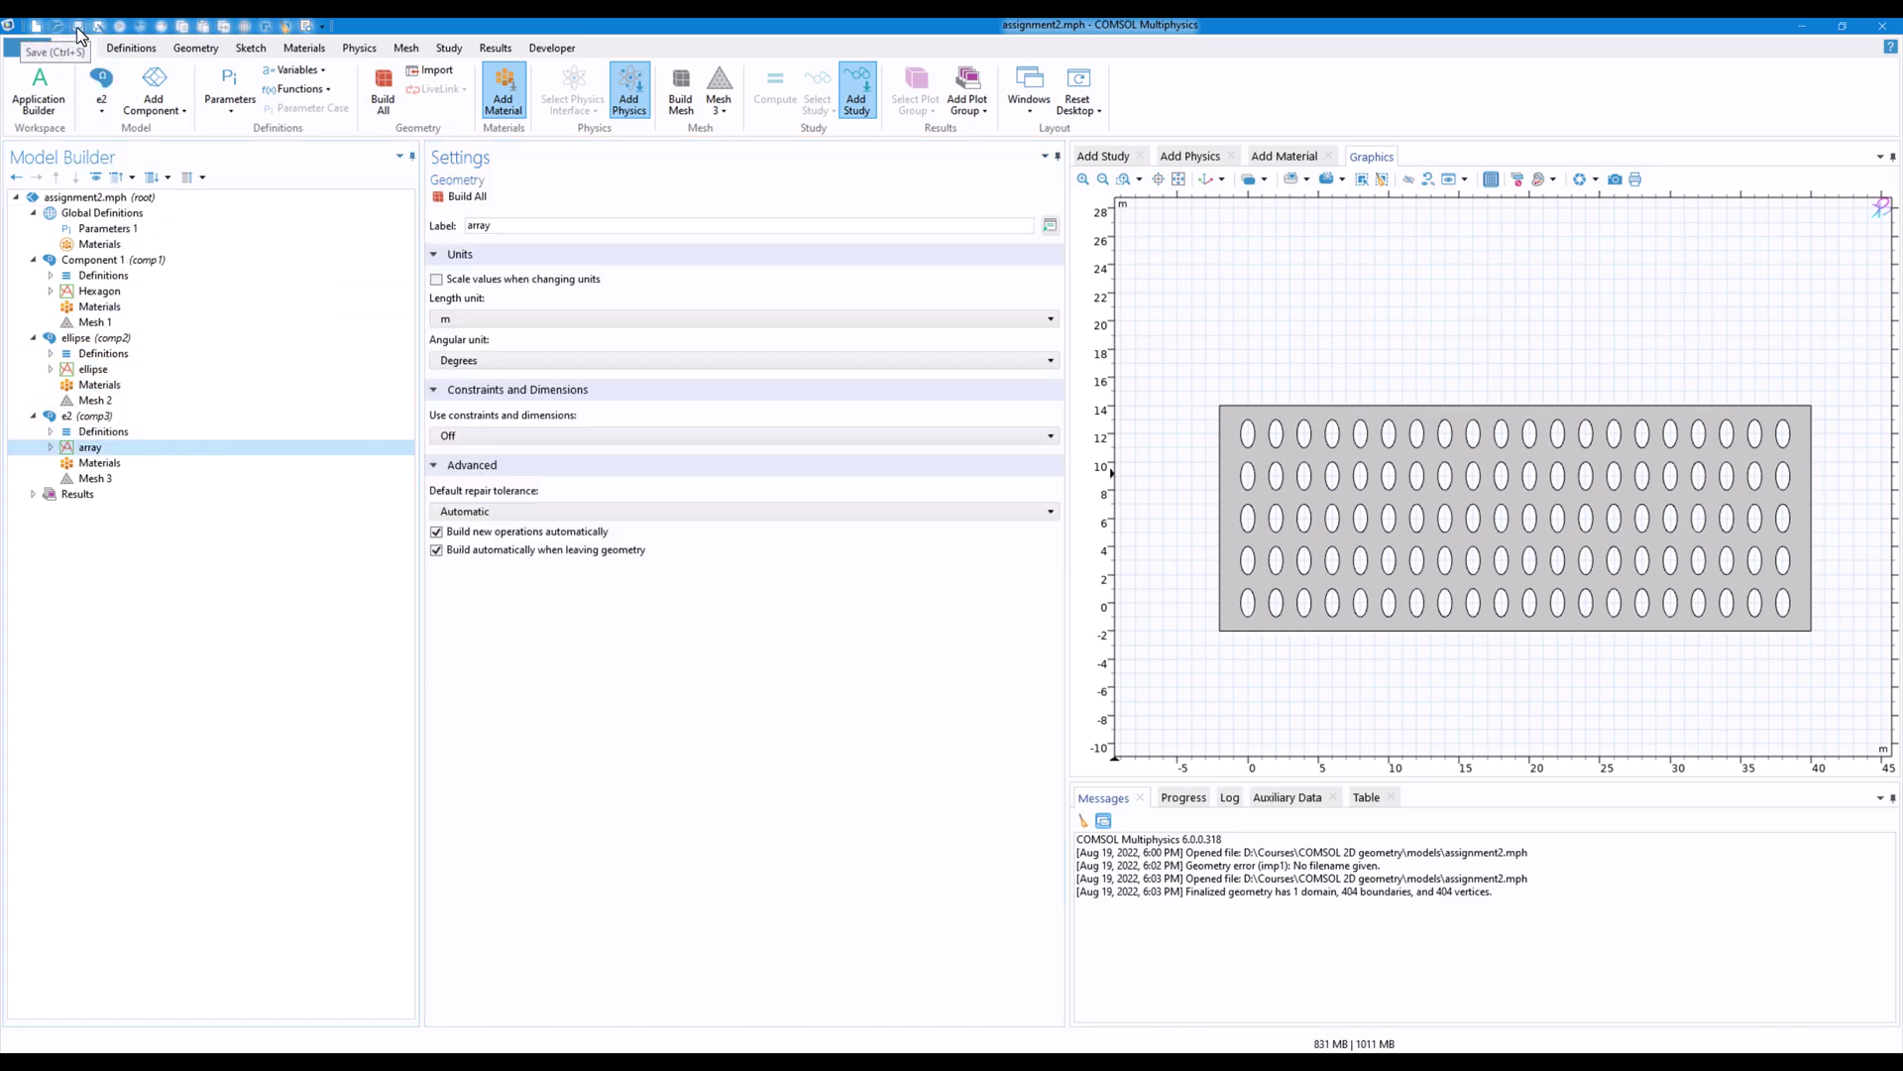
- Save assignment2.mph with the new geometry names and return to the File menu
click(29, 49)
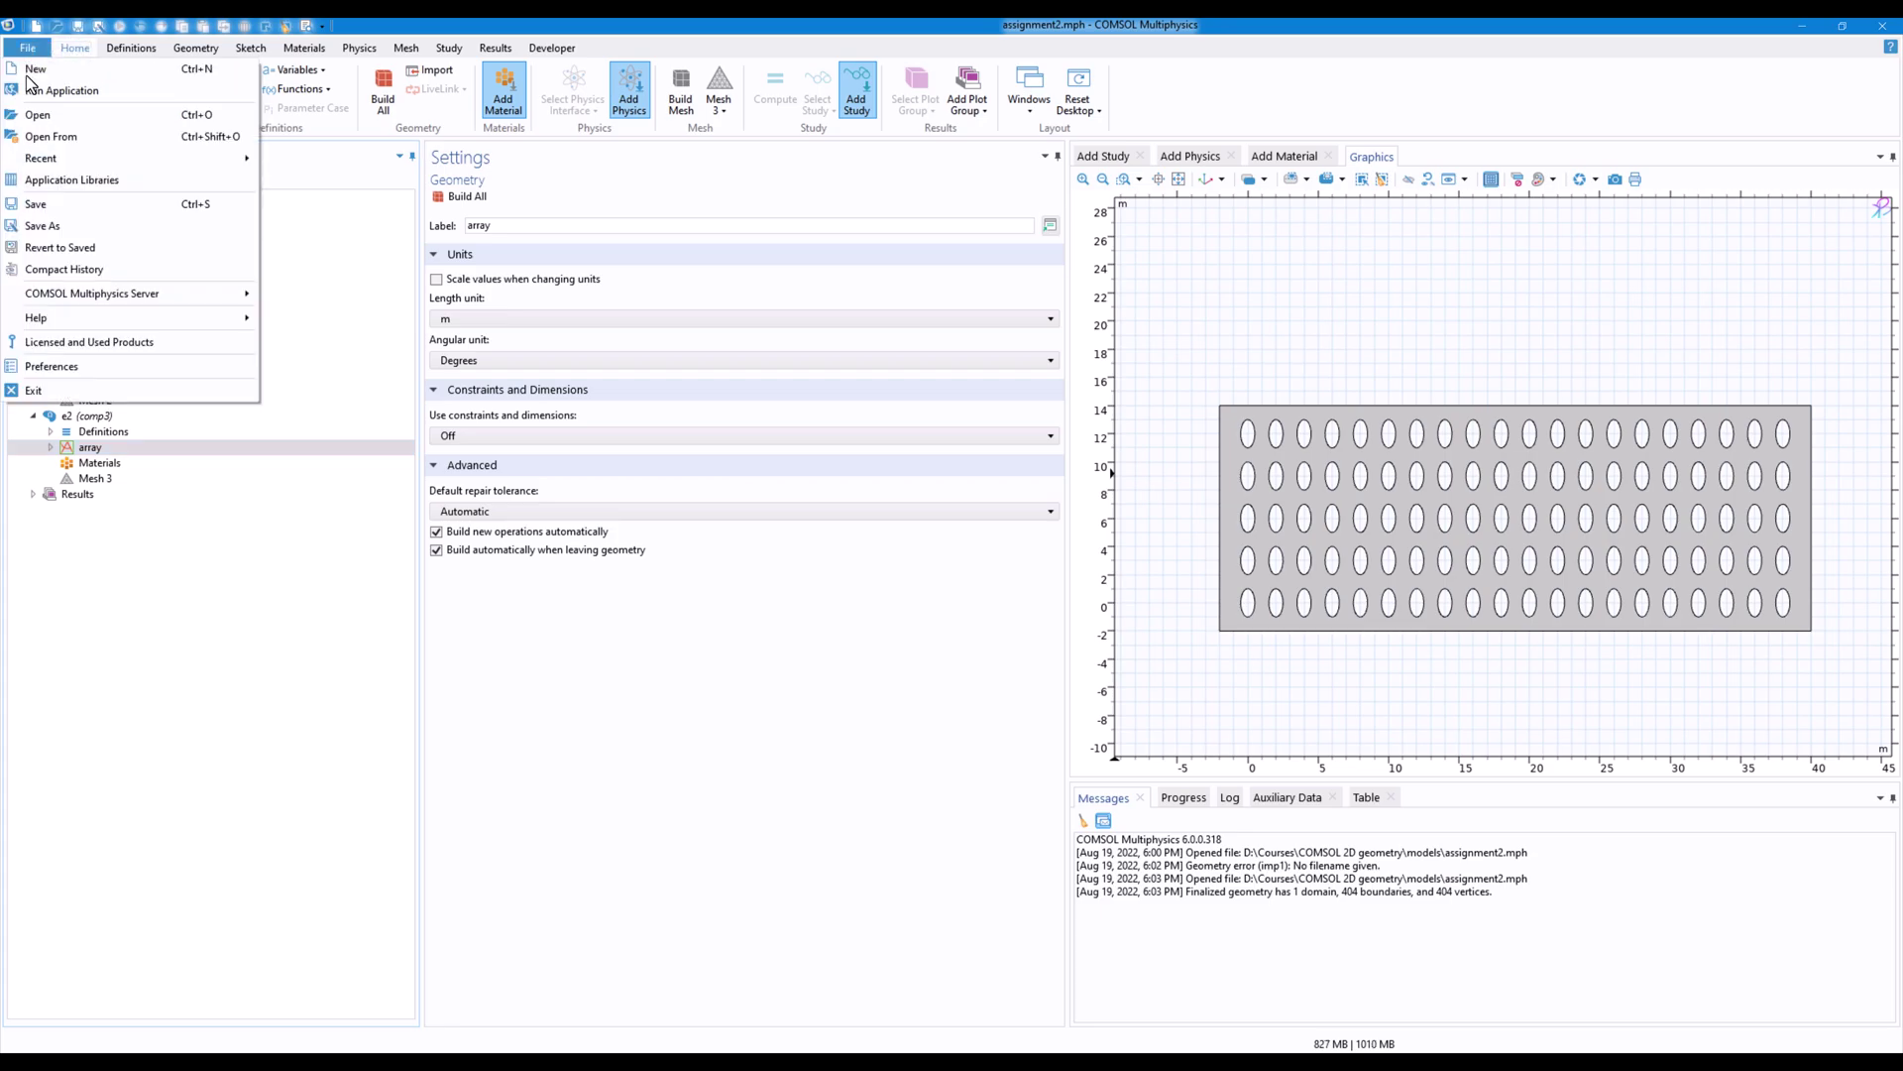
click(50, 207)
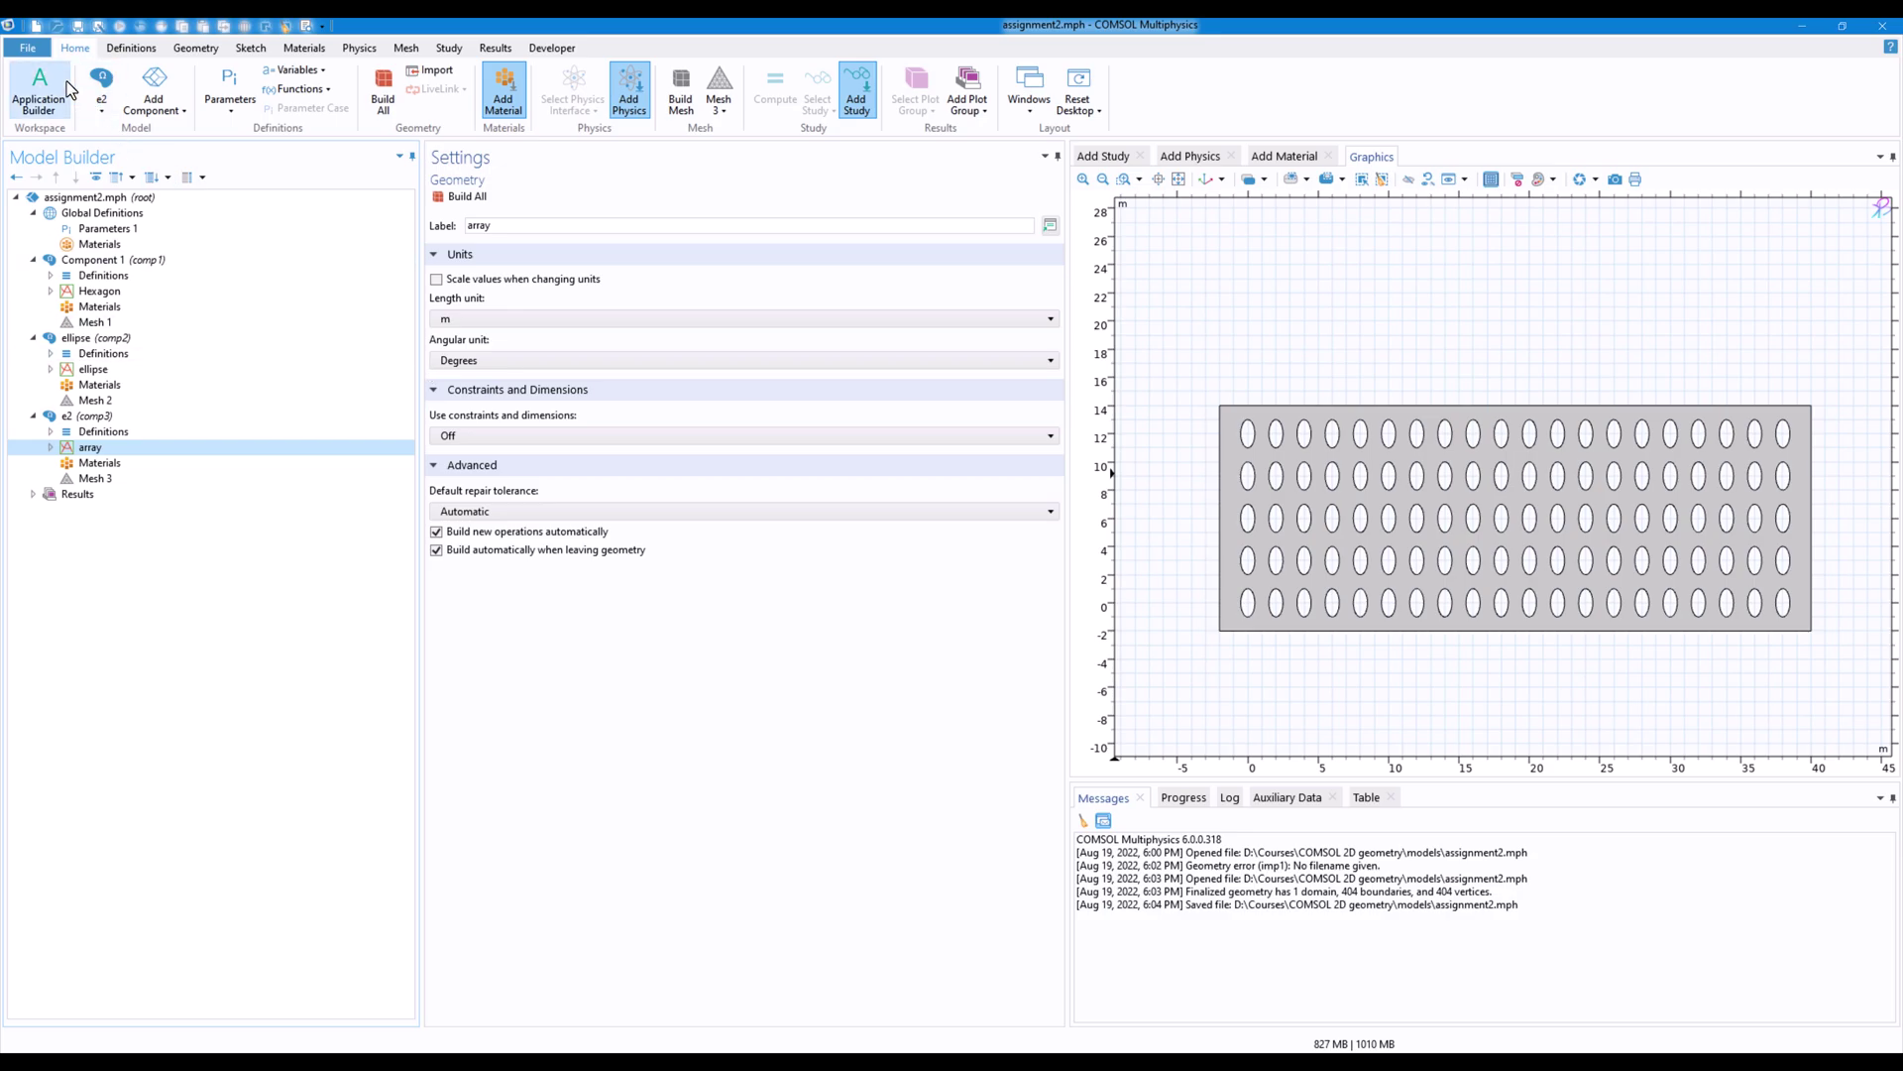
click(37, 55)
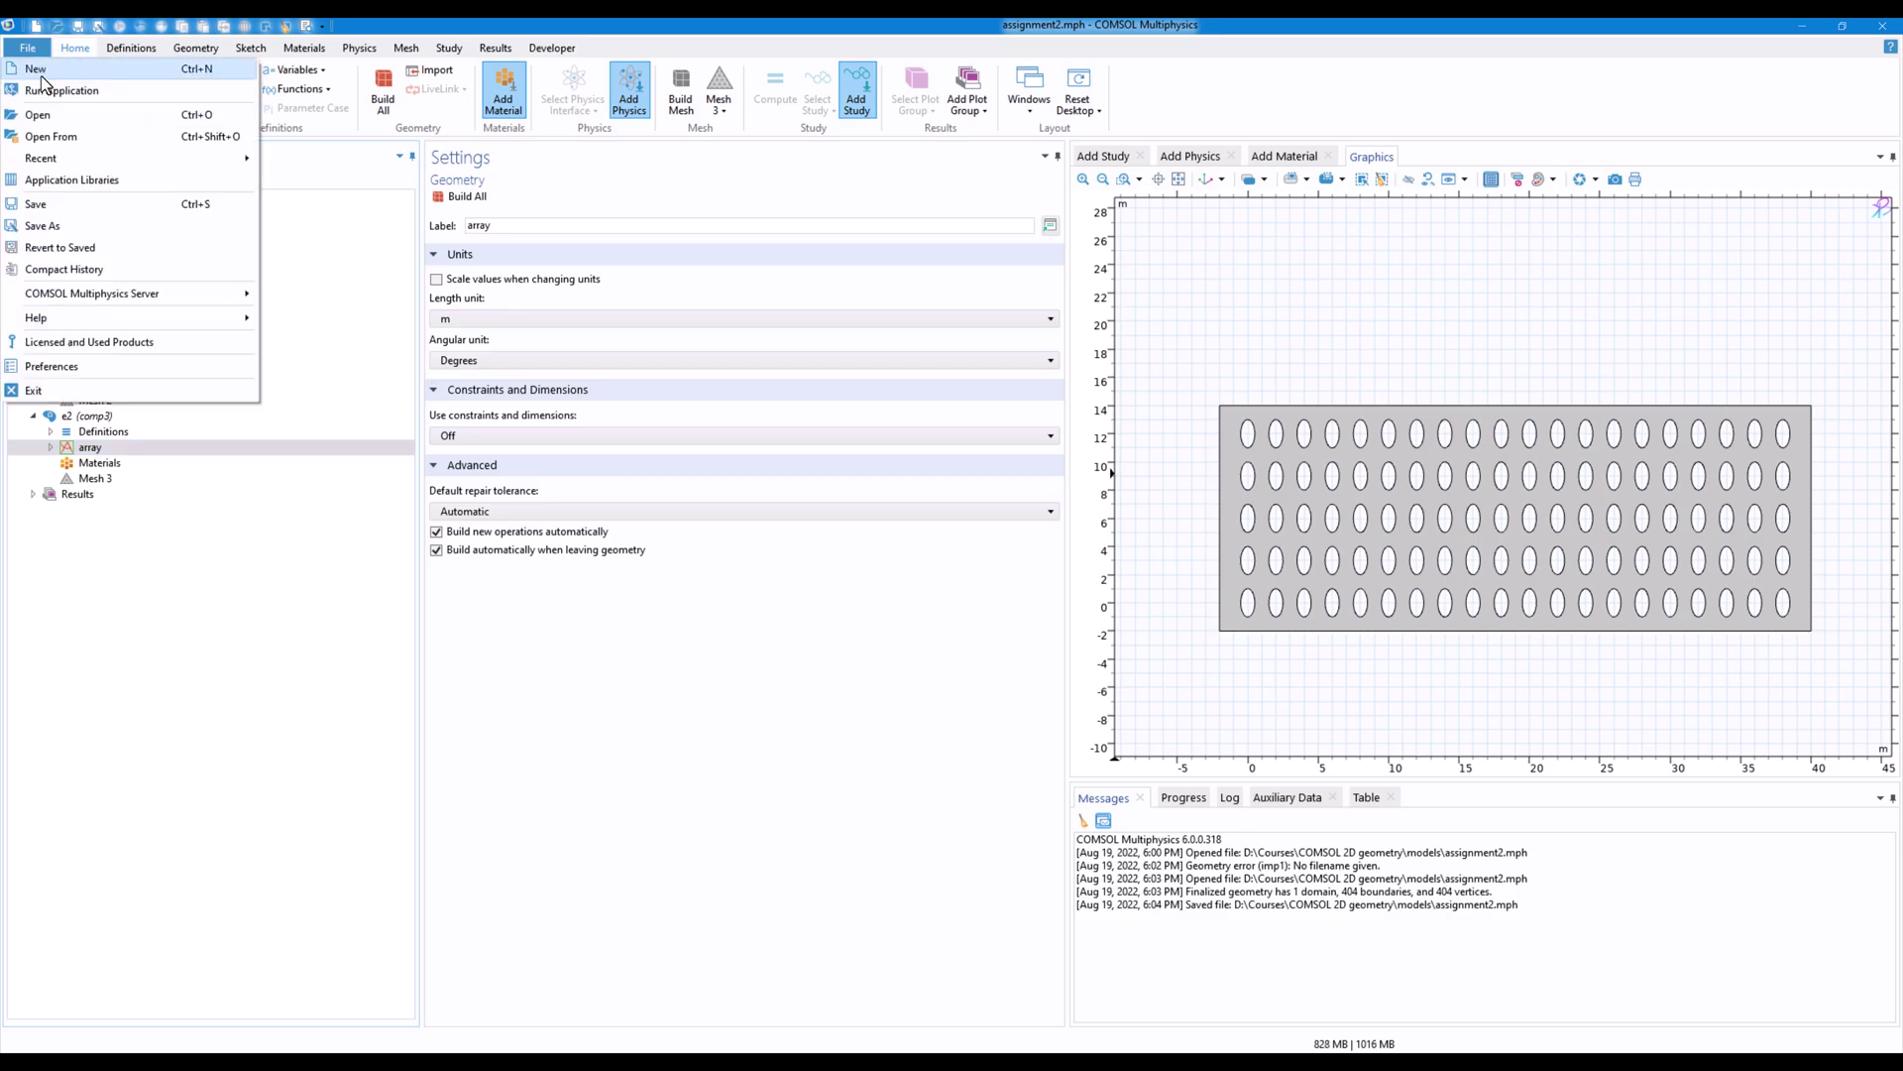
- Create a Blank Model, add a 2D component, and show the Geometry ribbon
click(41, 75)
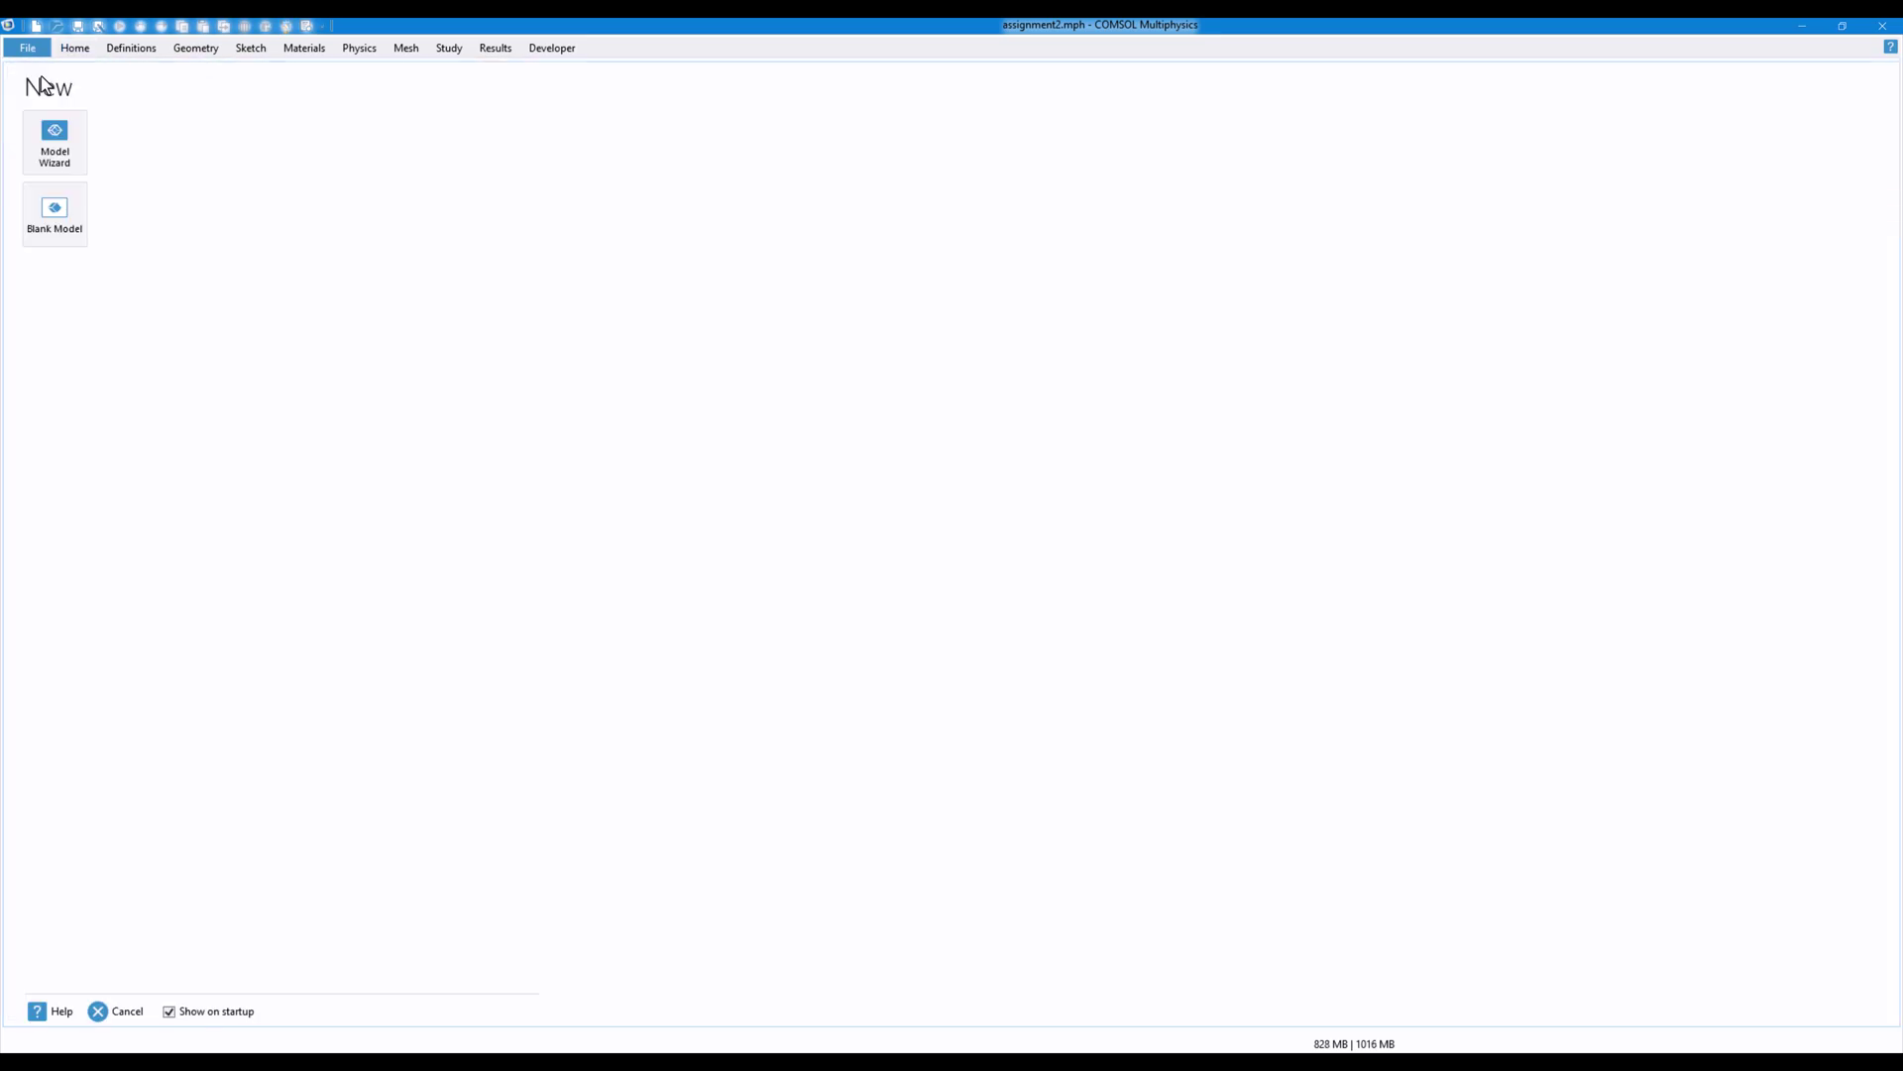
click(66, 231)
right_click(97, 196)
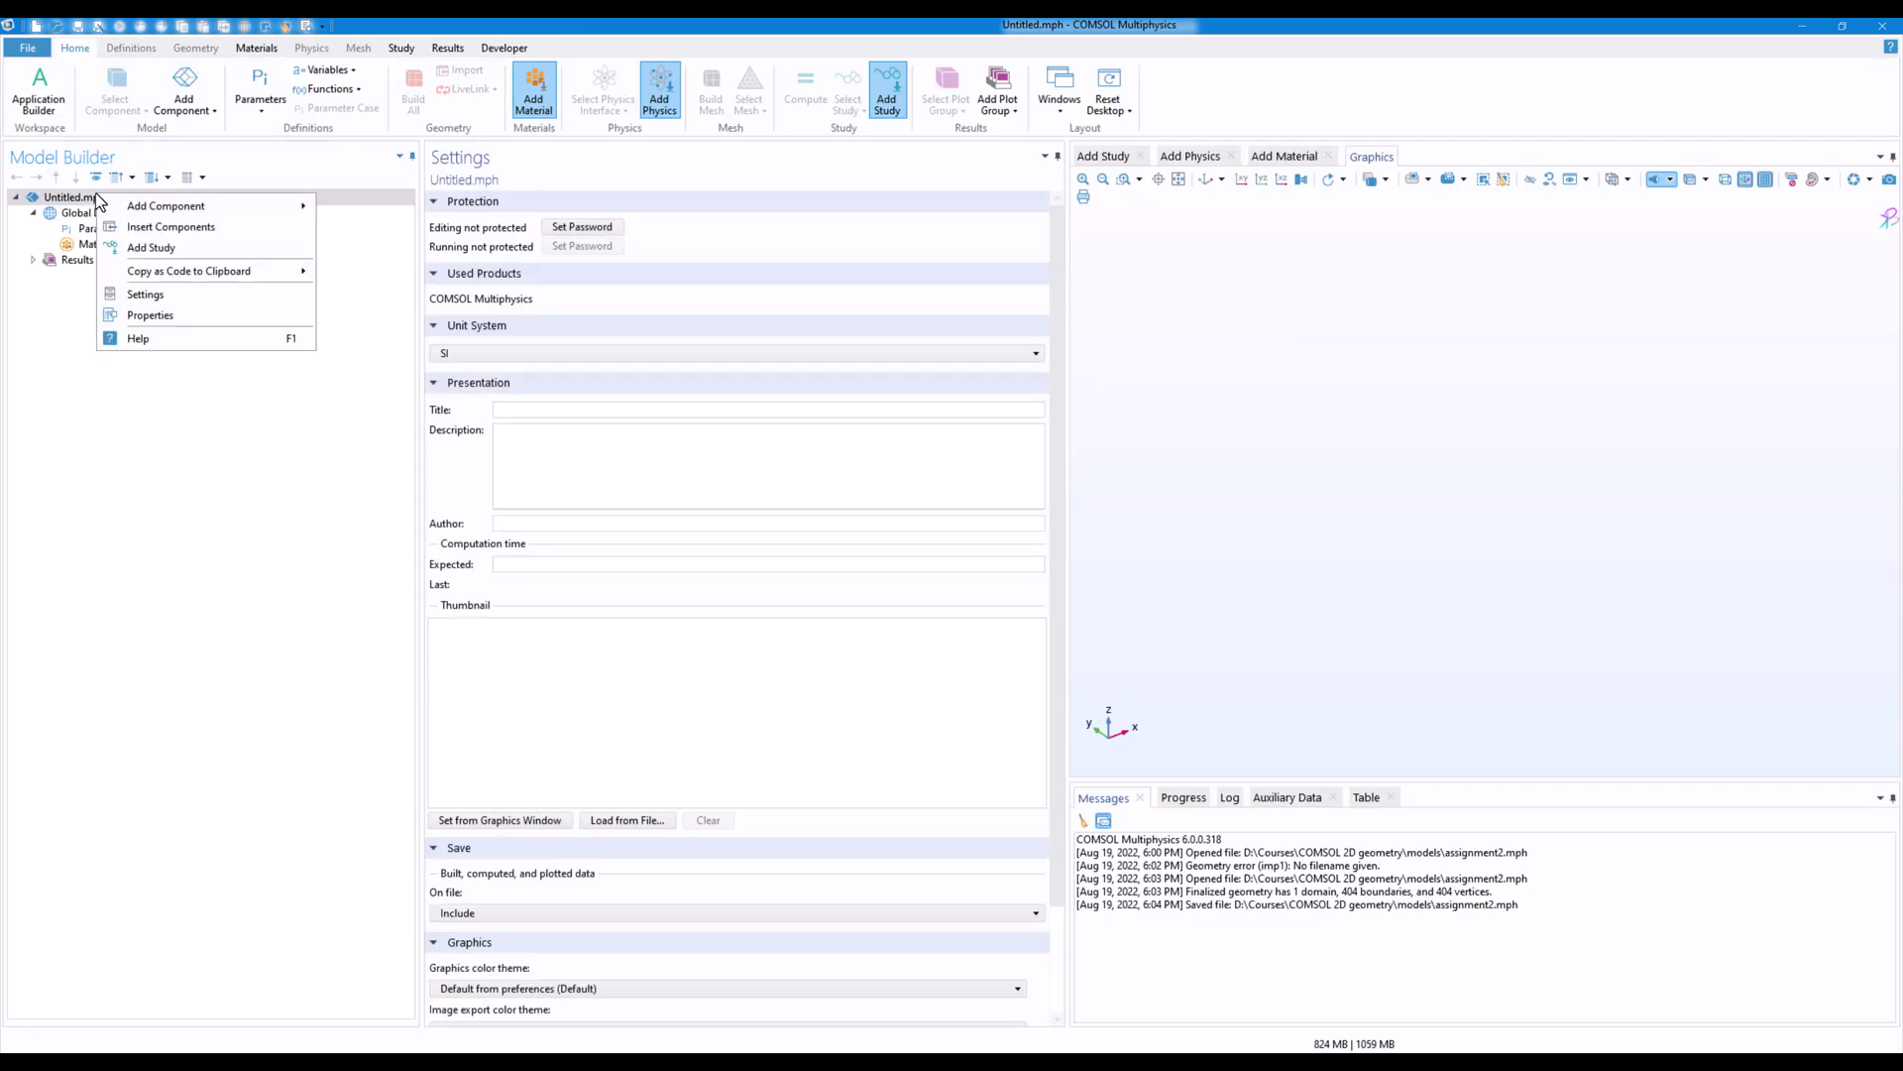
click(363, 249)
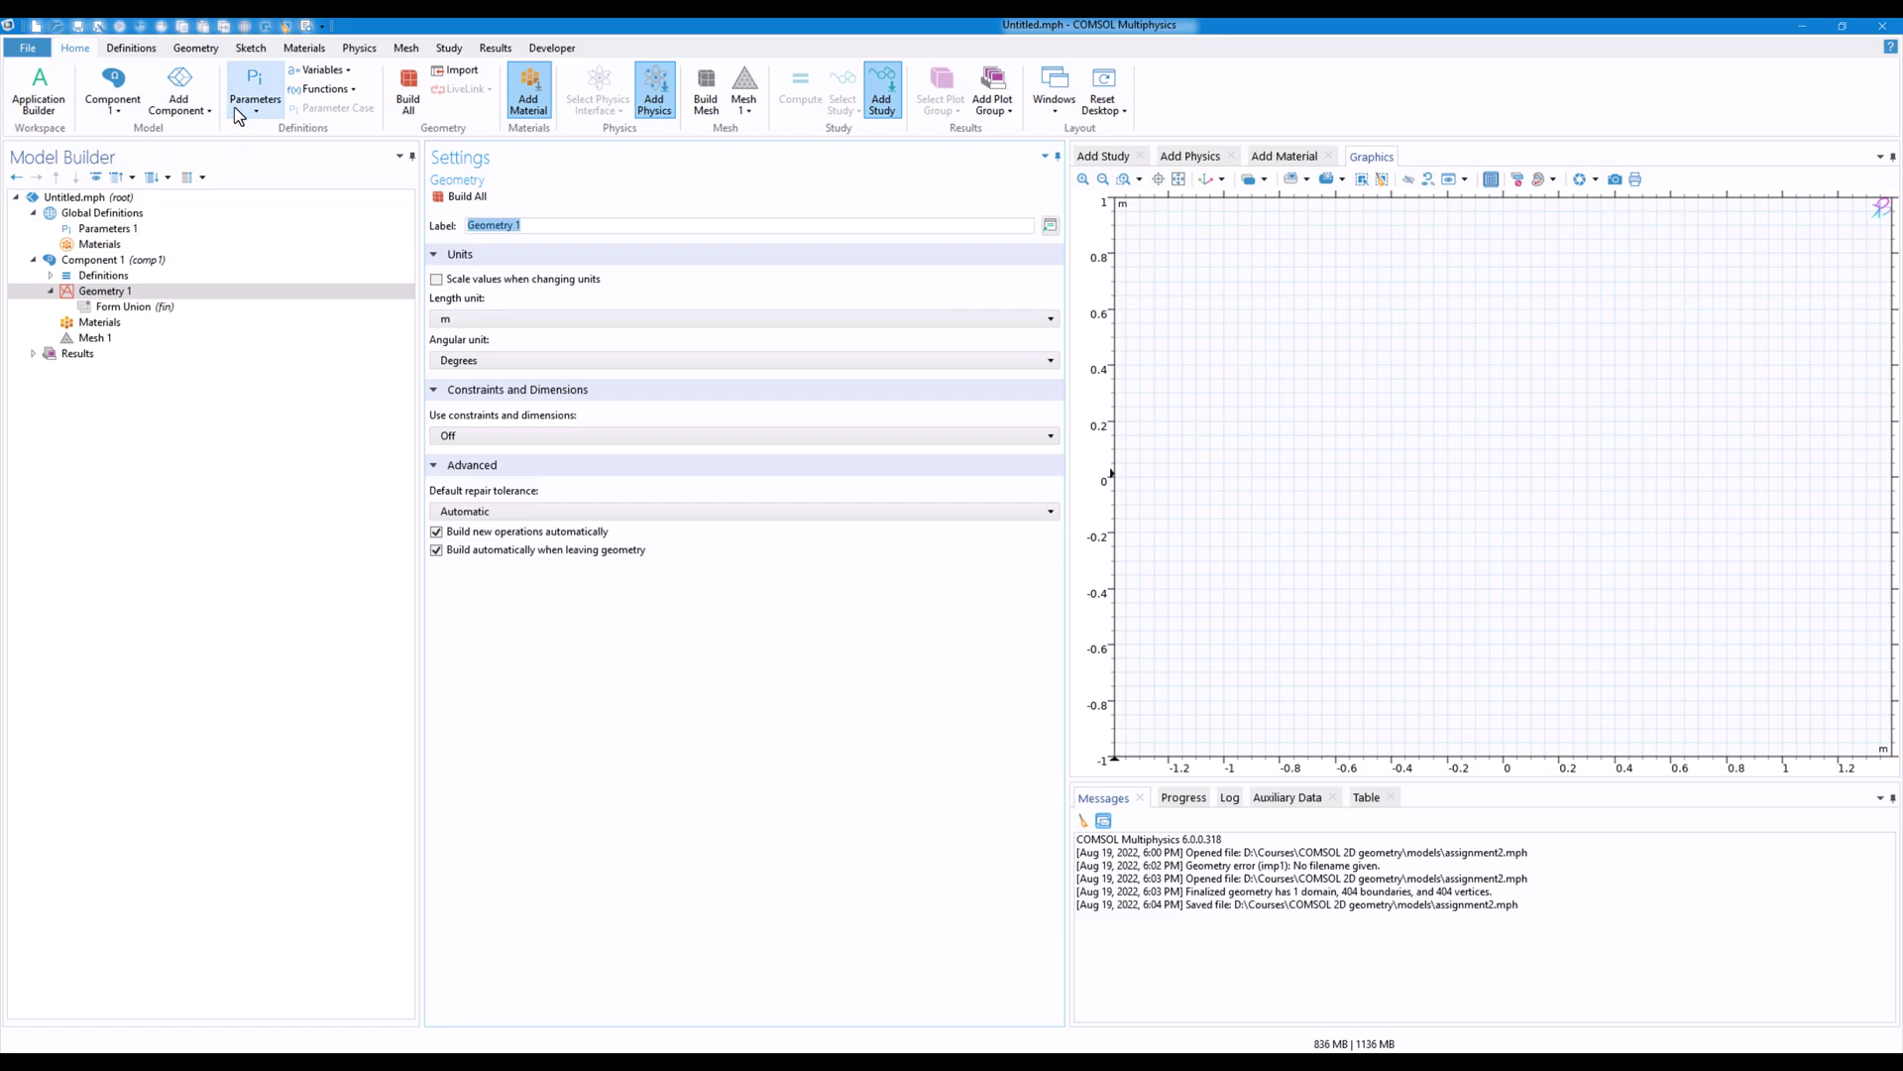
click(211, 51)
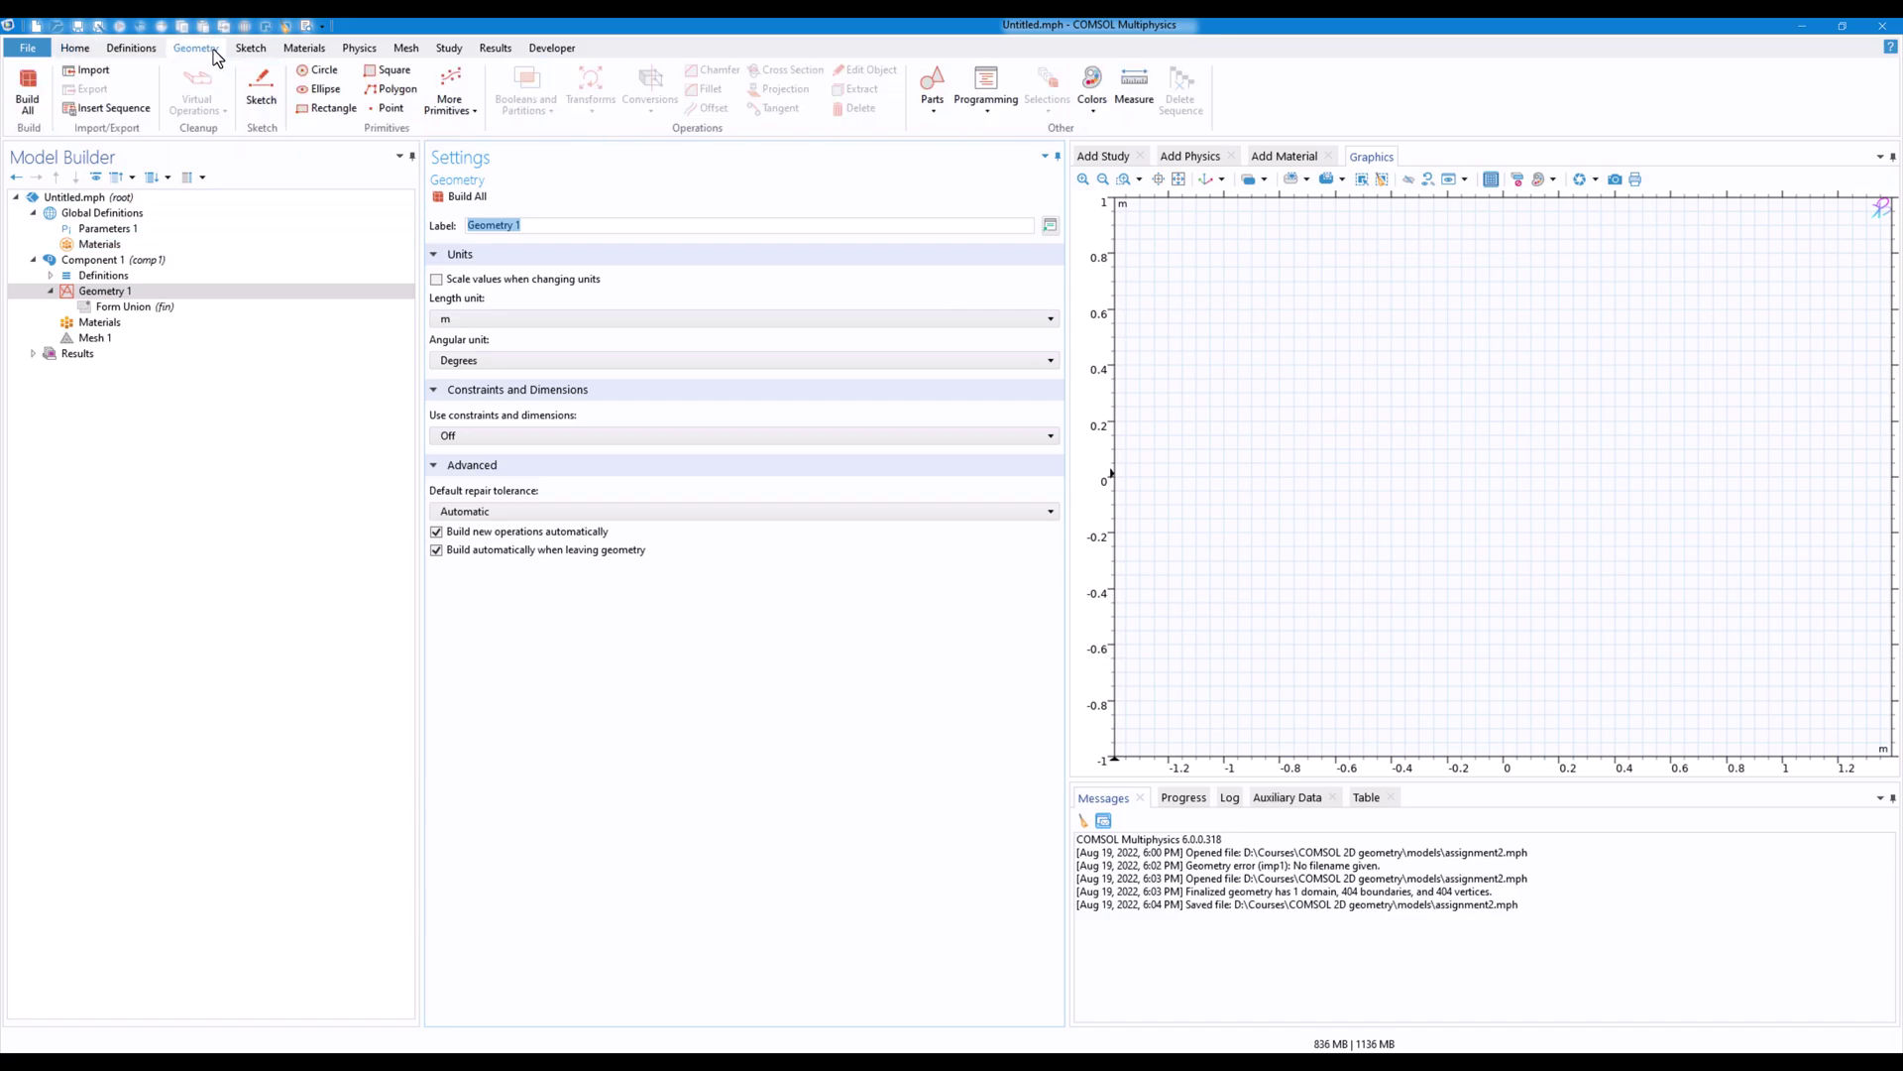
click(93, 79)
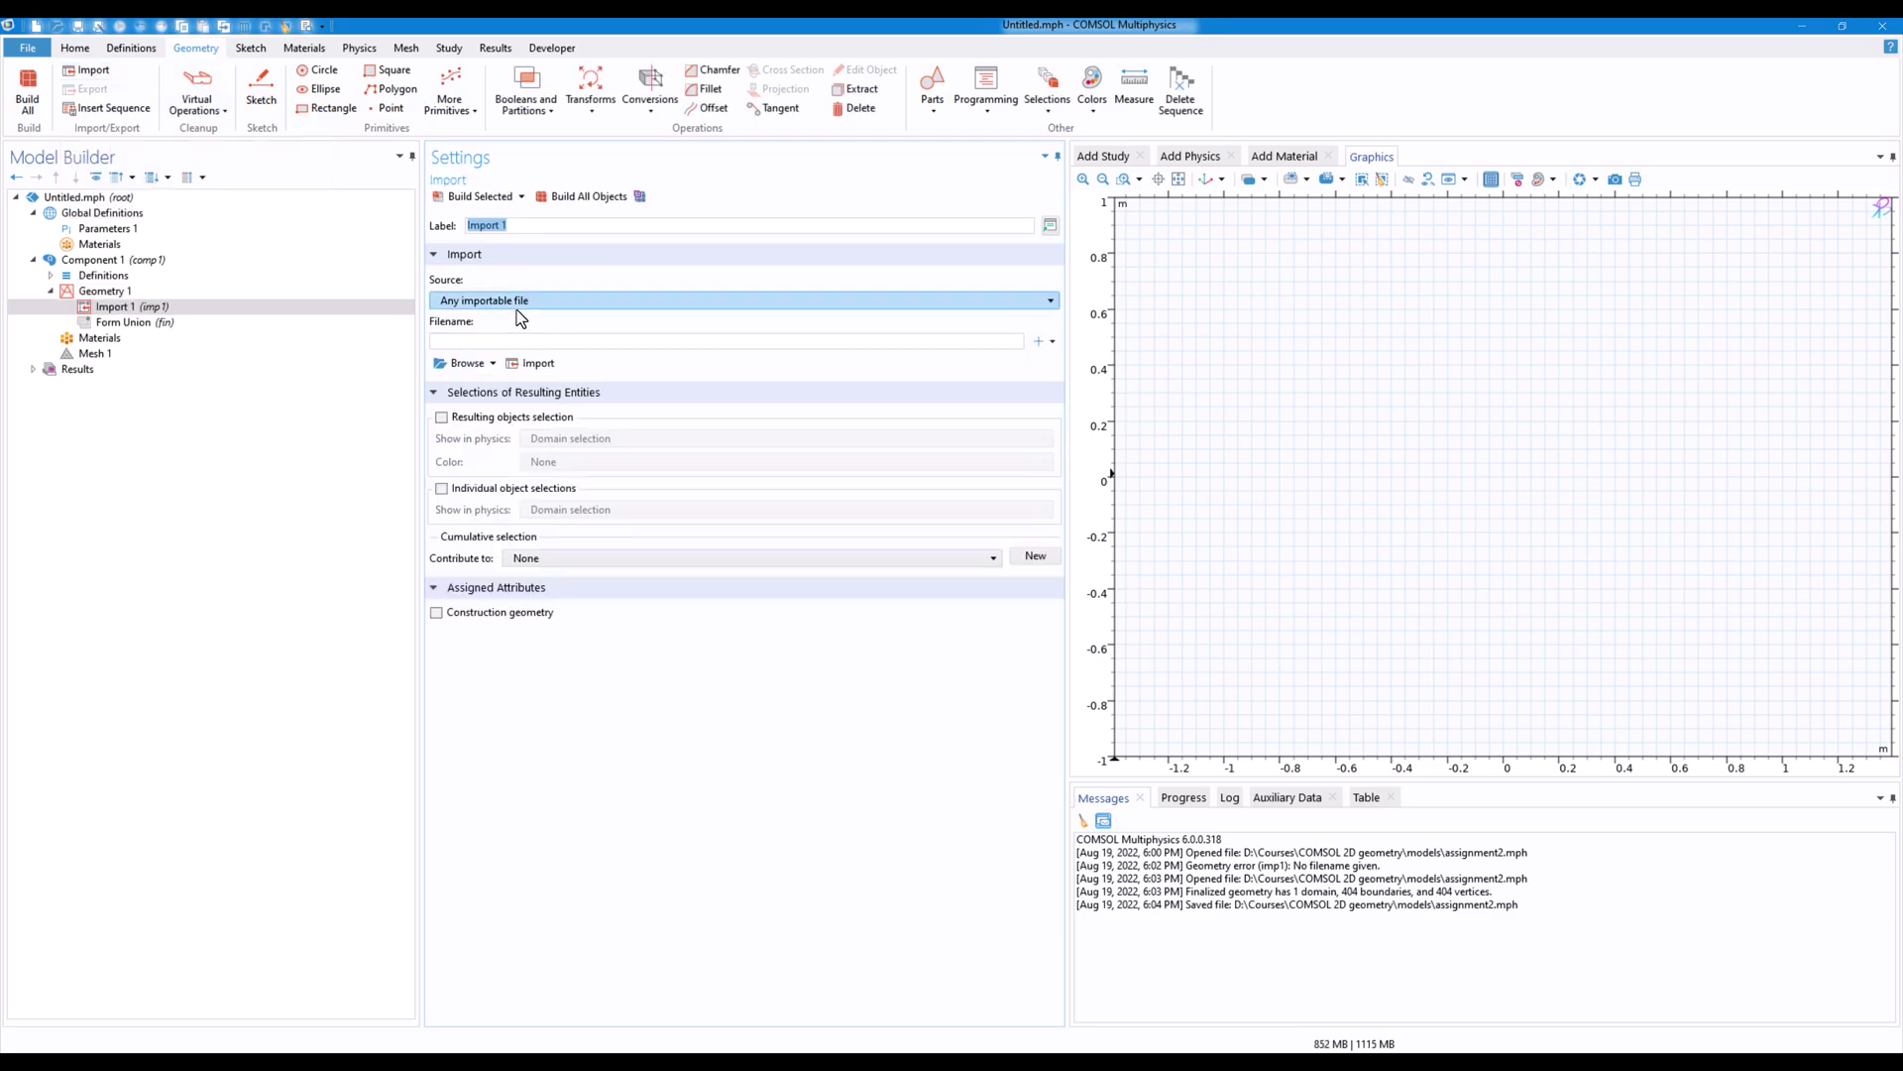
click(492, 363)
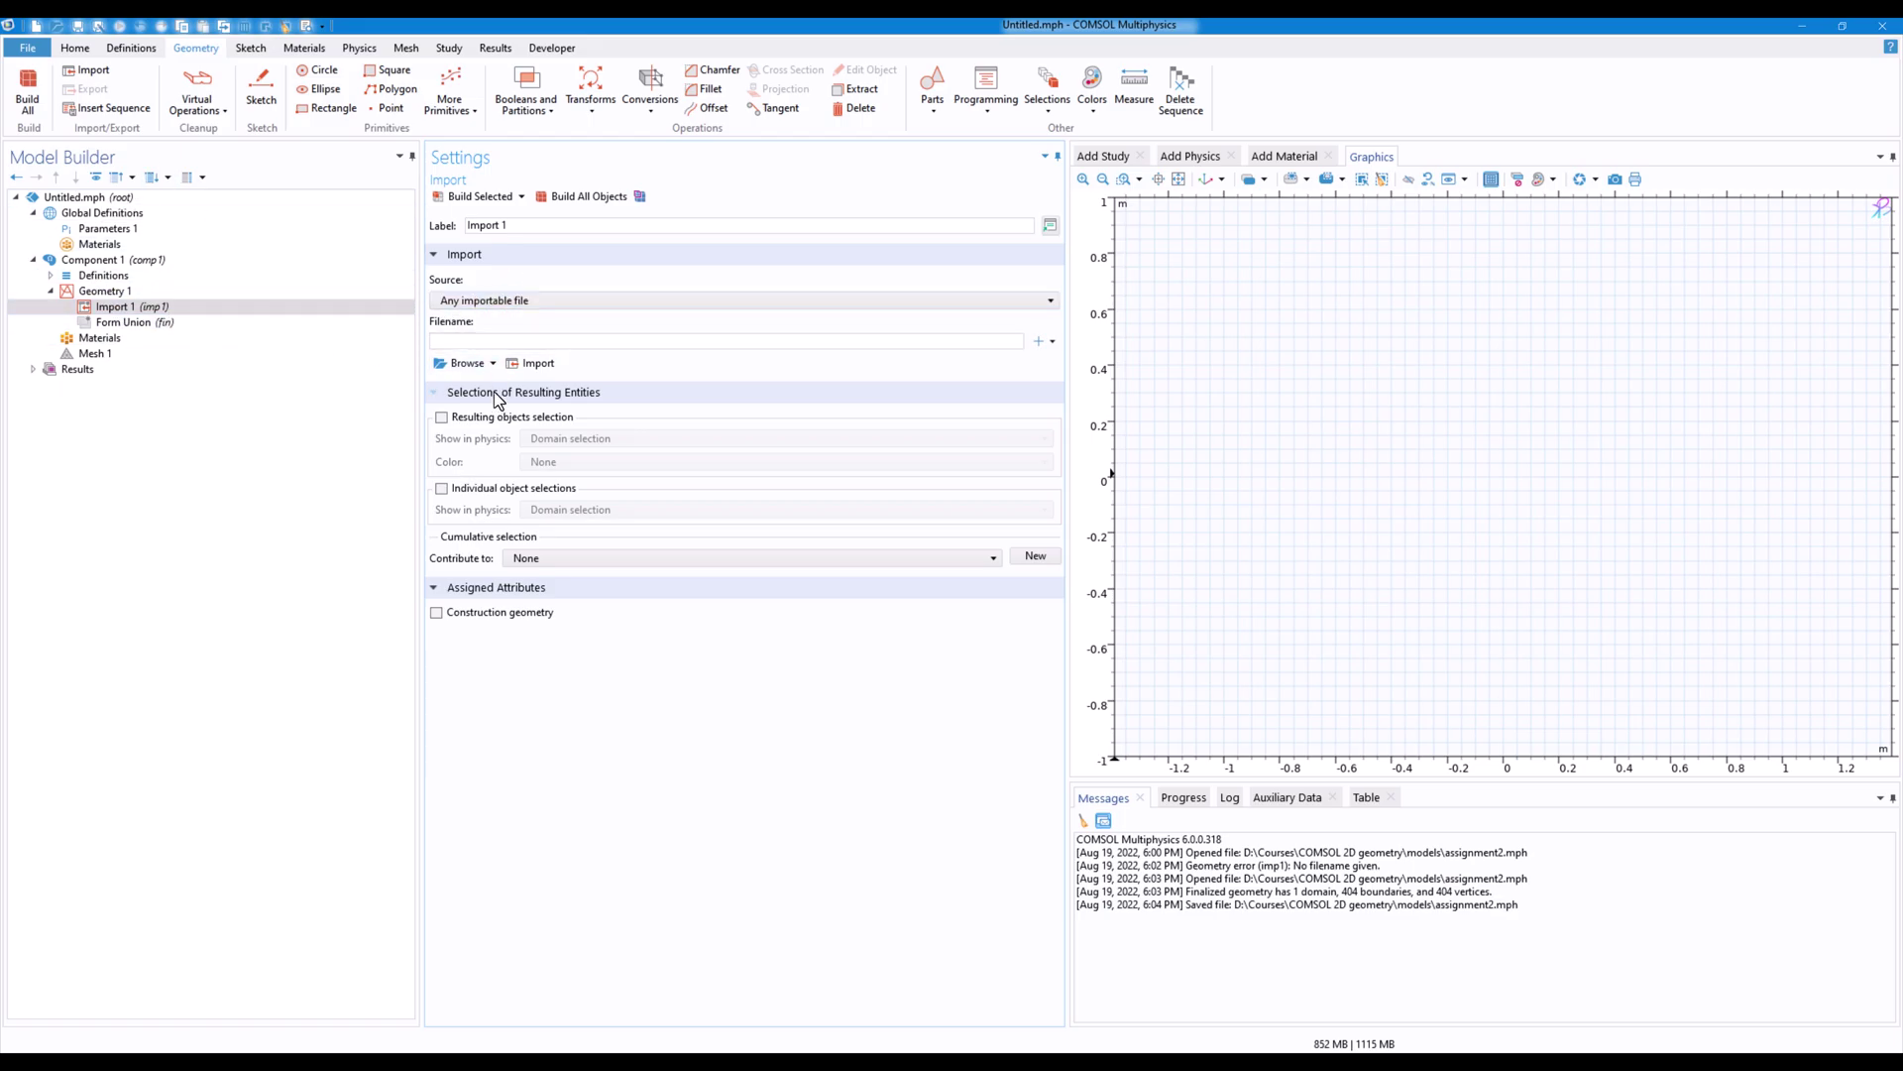
right_click(189, 310)
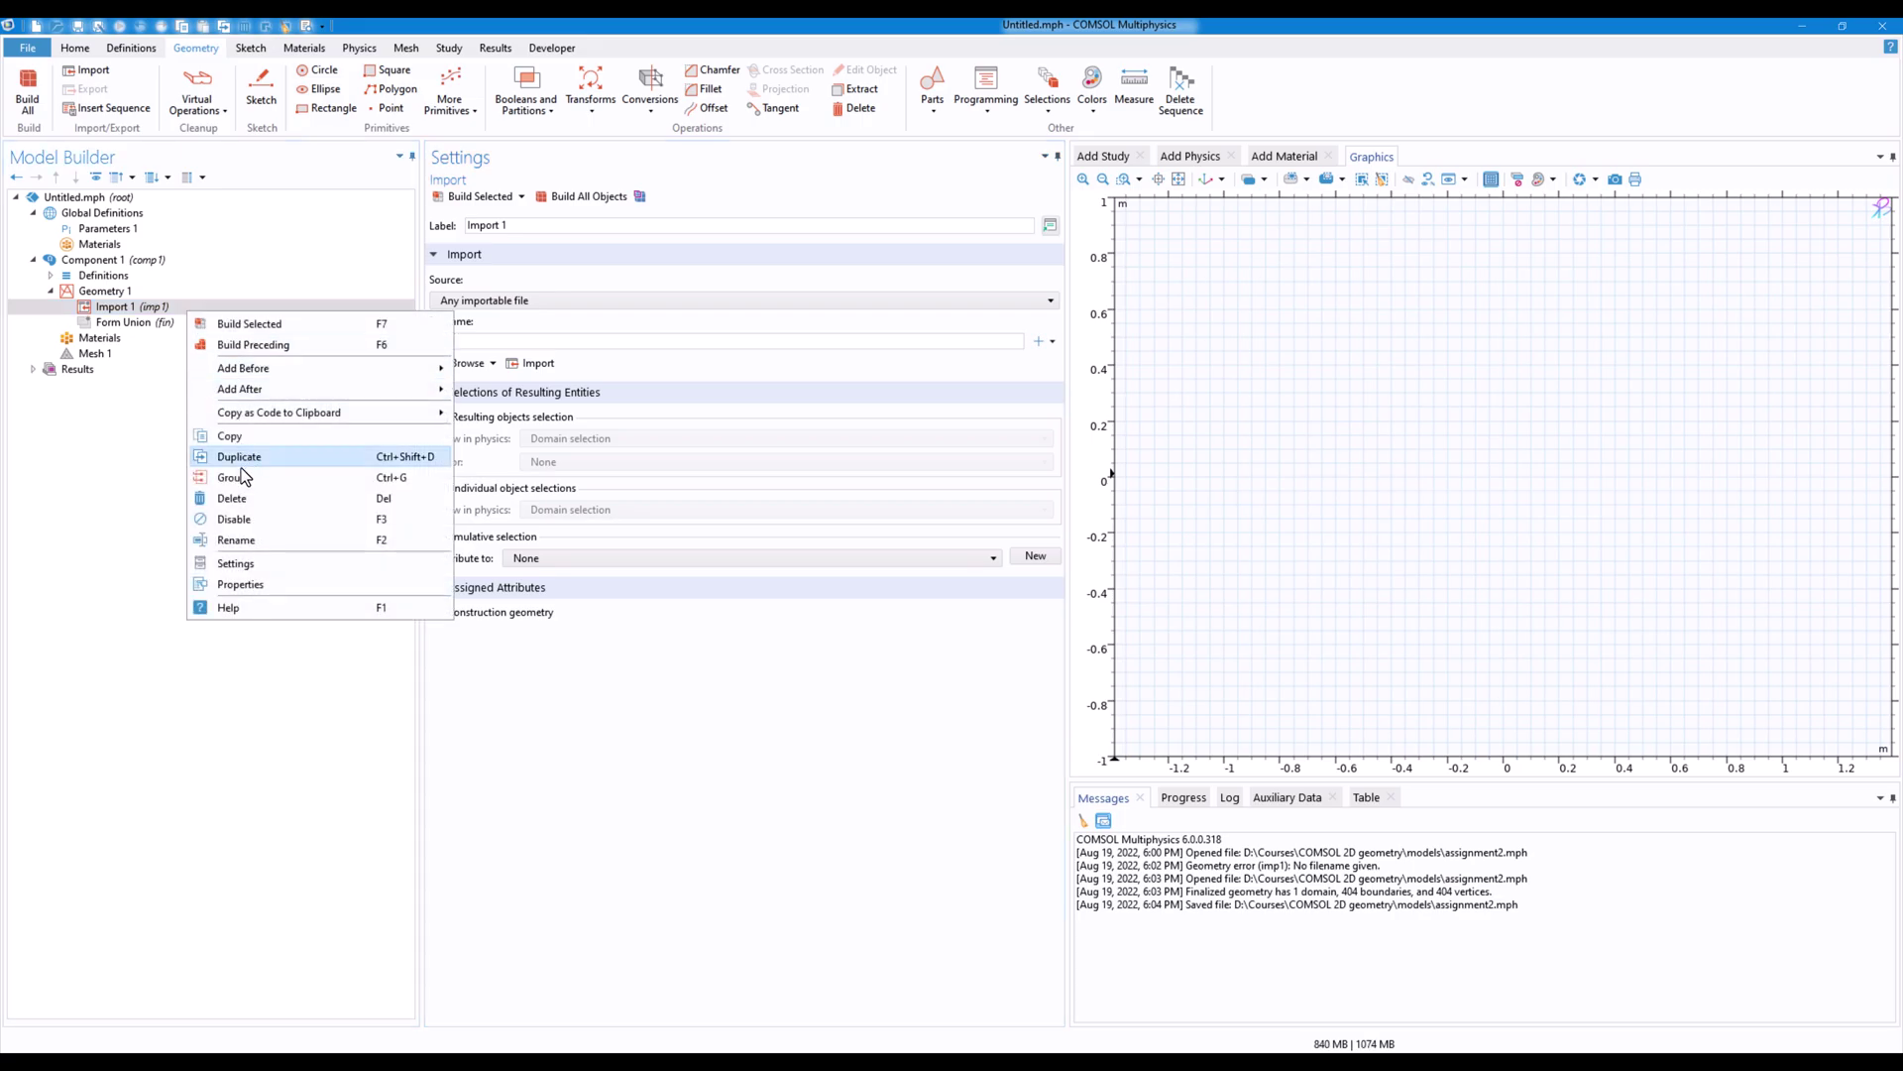
click(236, 497)
click(973, 612)
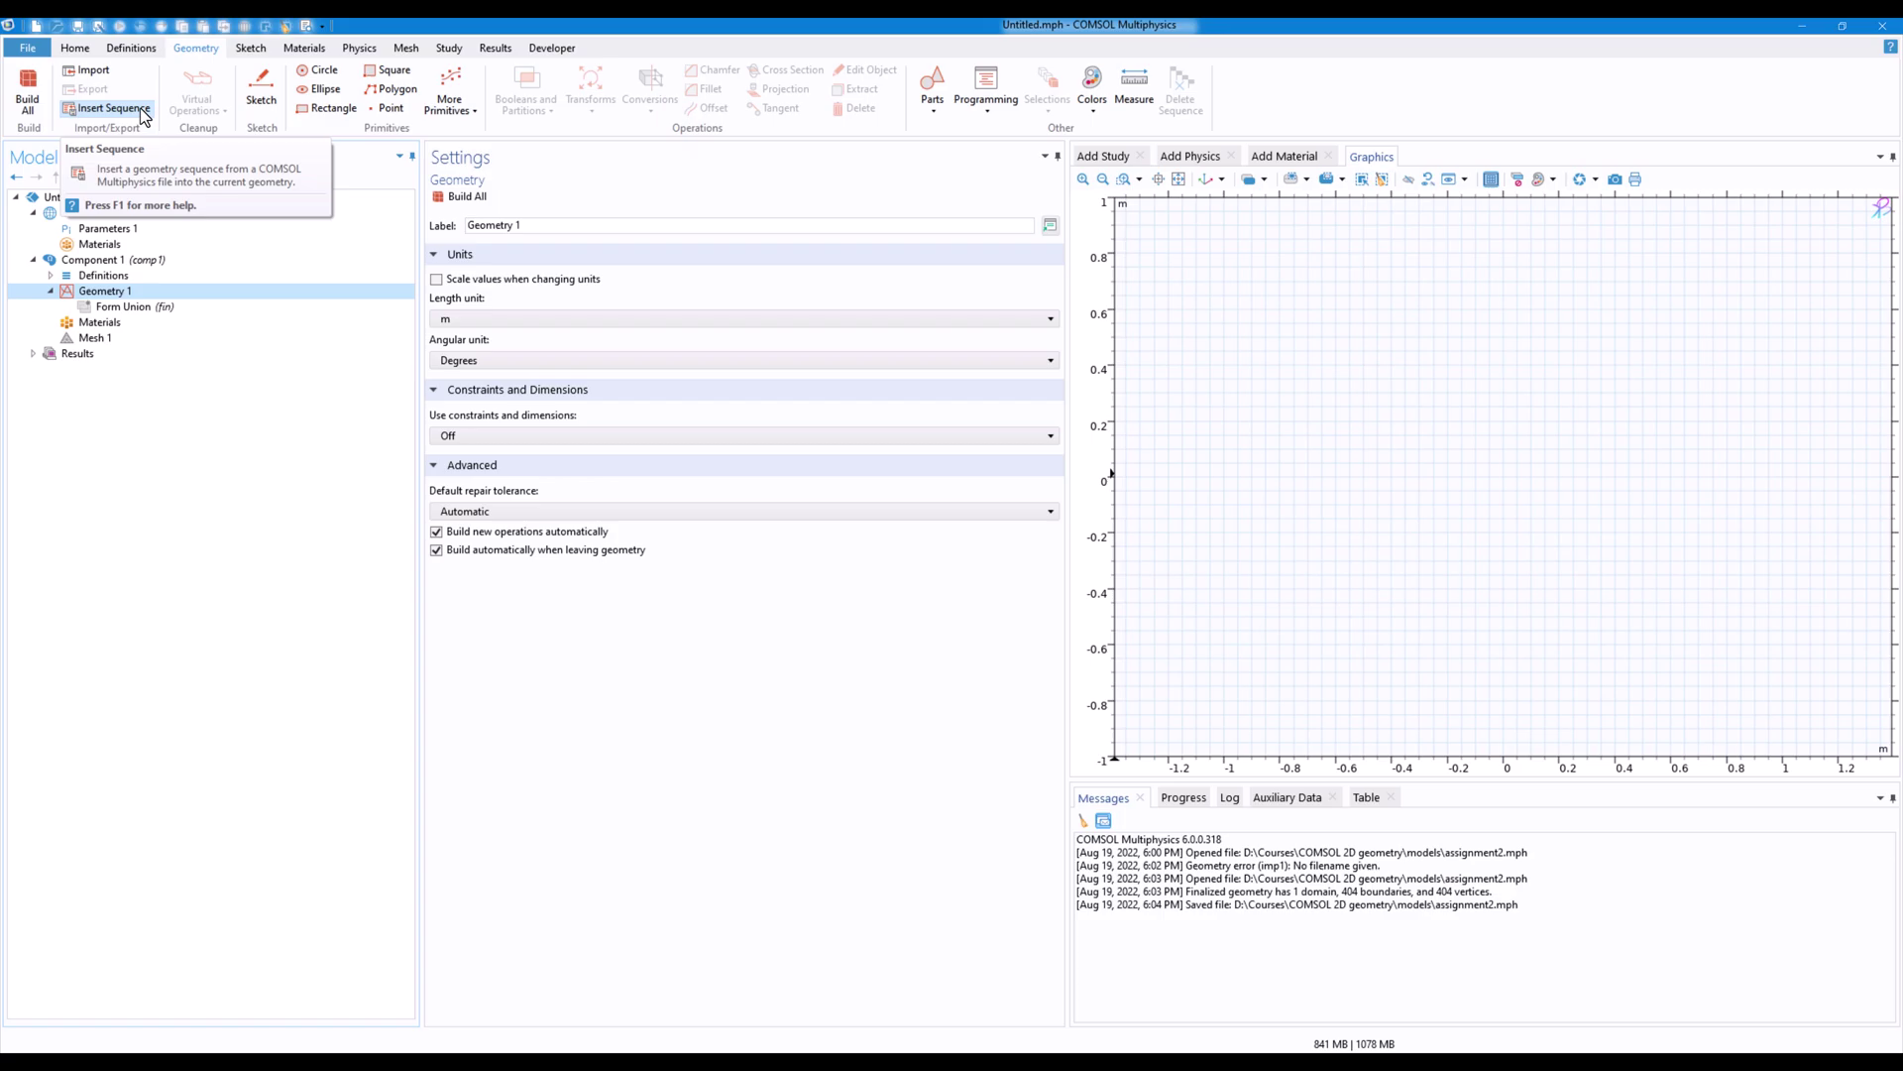
- Choose assignment2.mph as the Insert Sequence source file
click(144, 113)
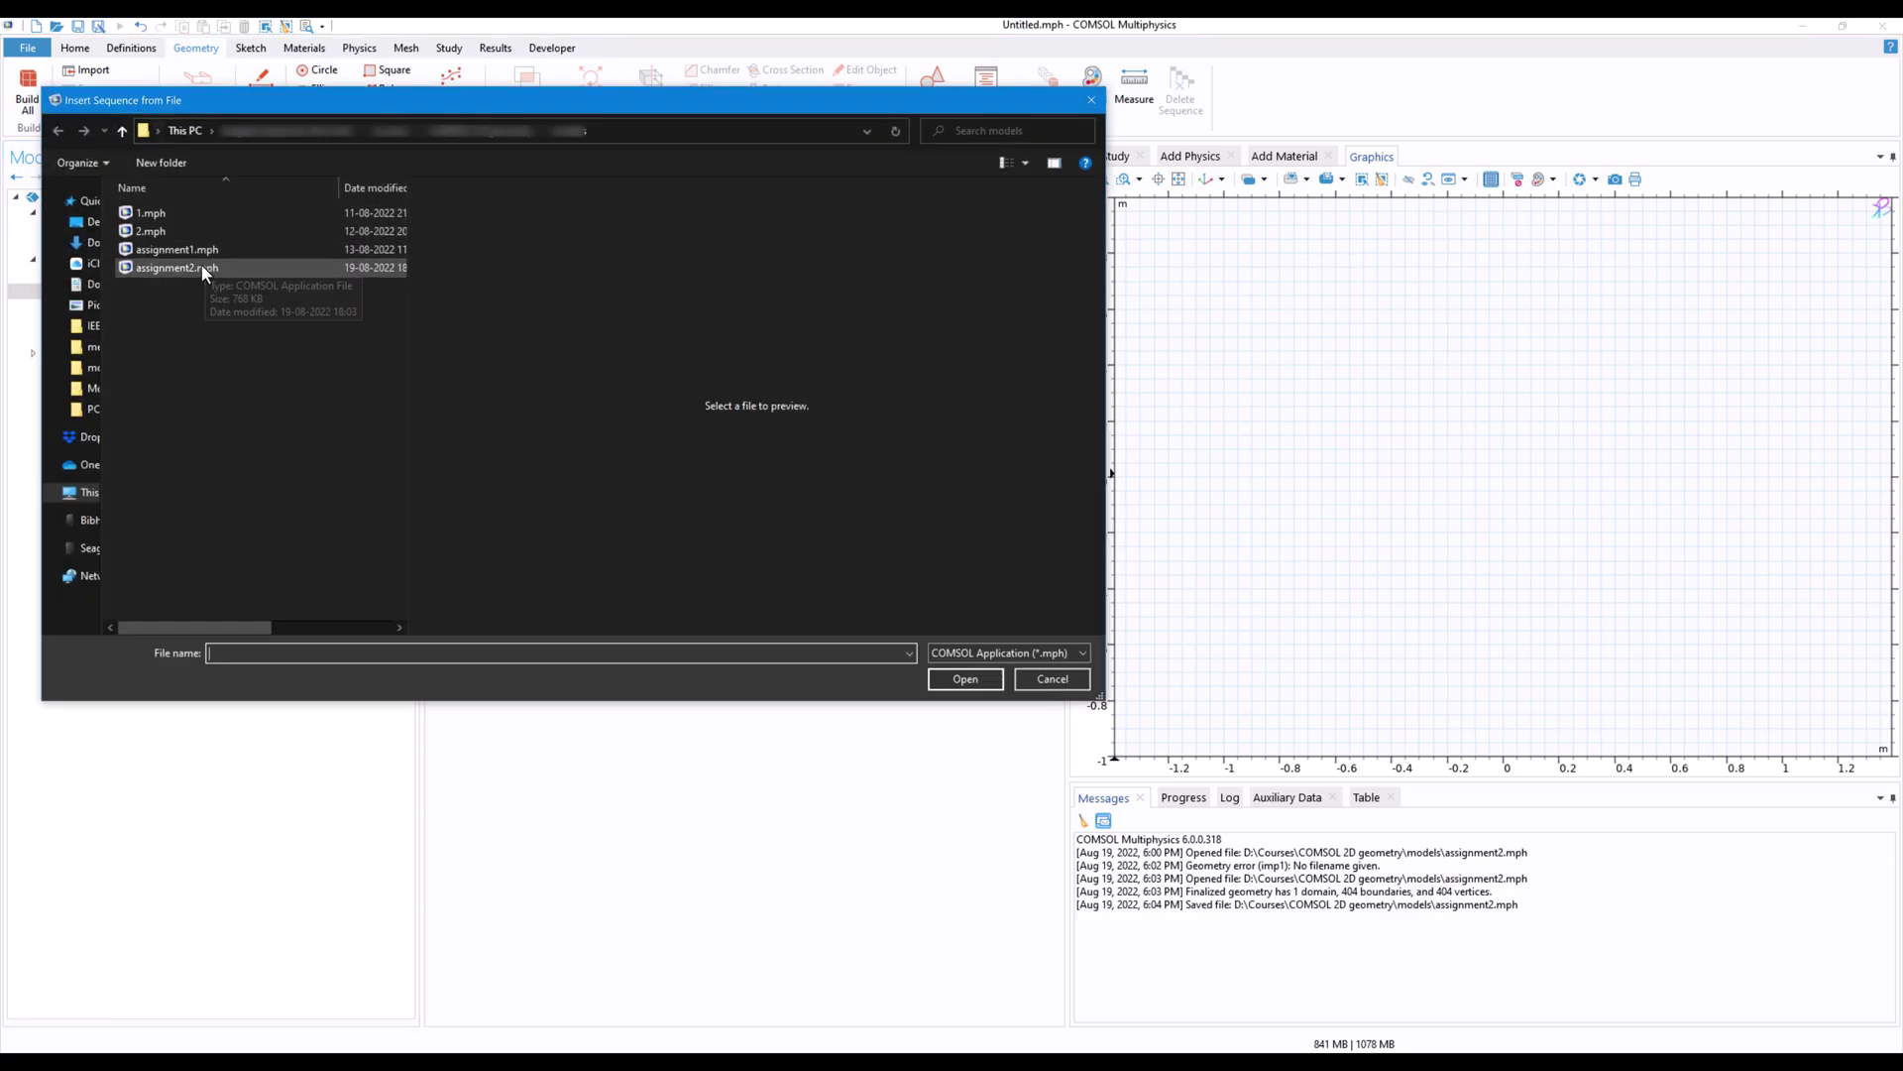
click(197, 269)
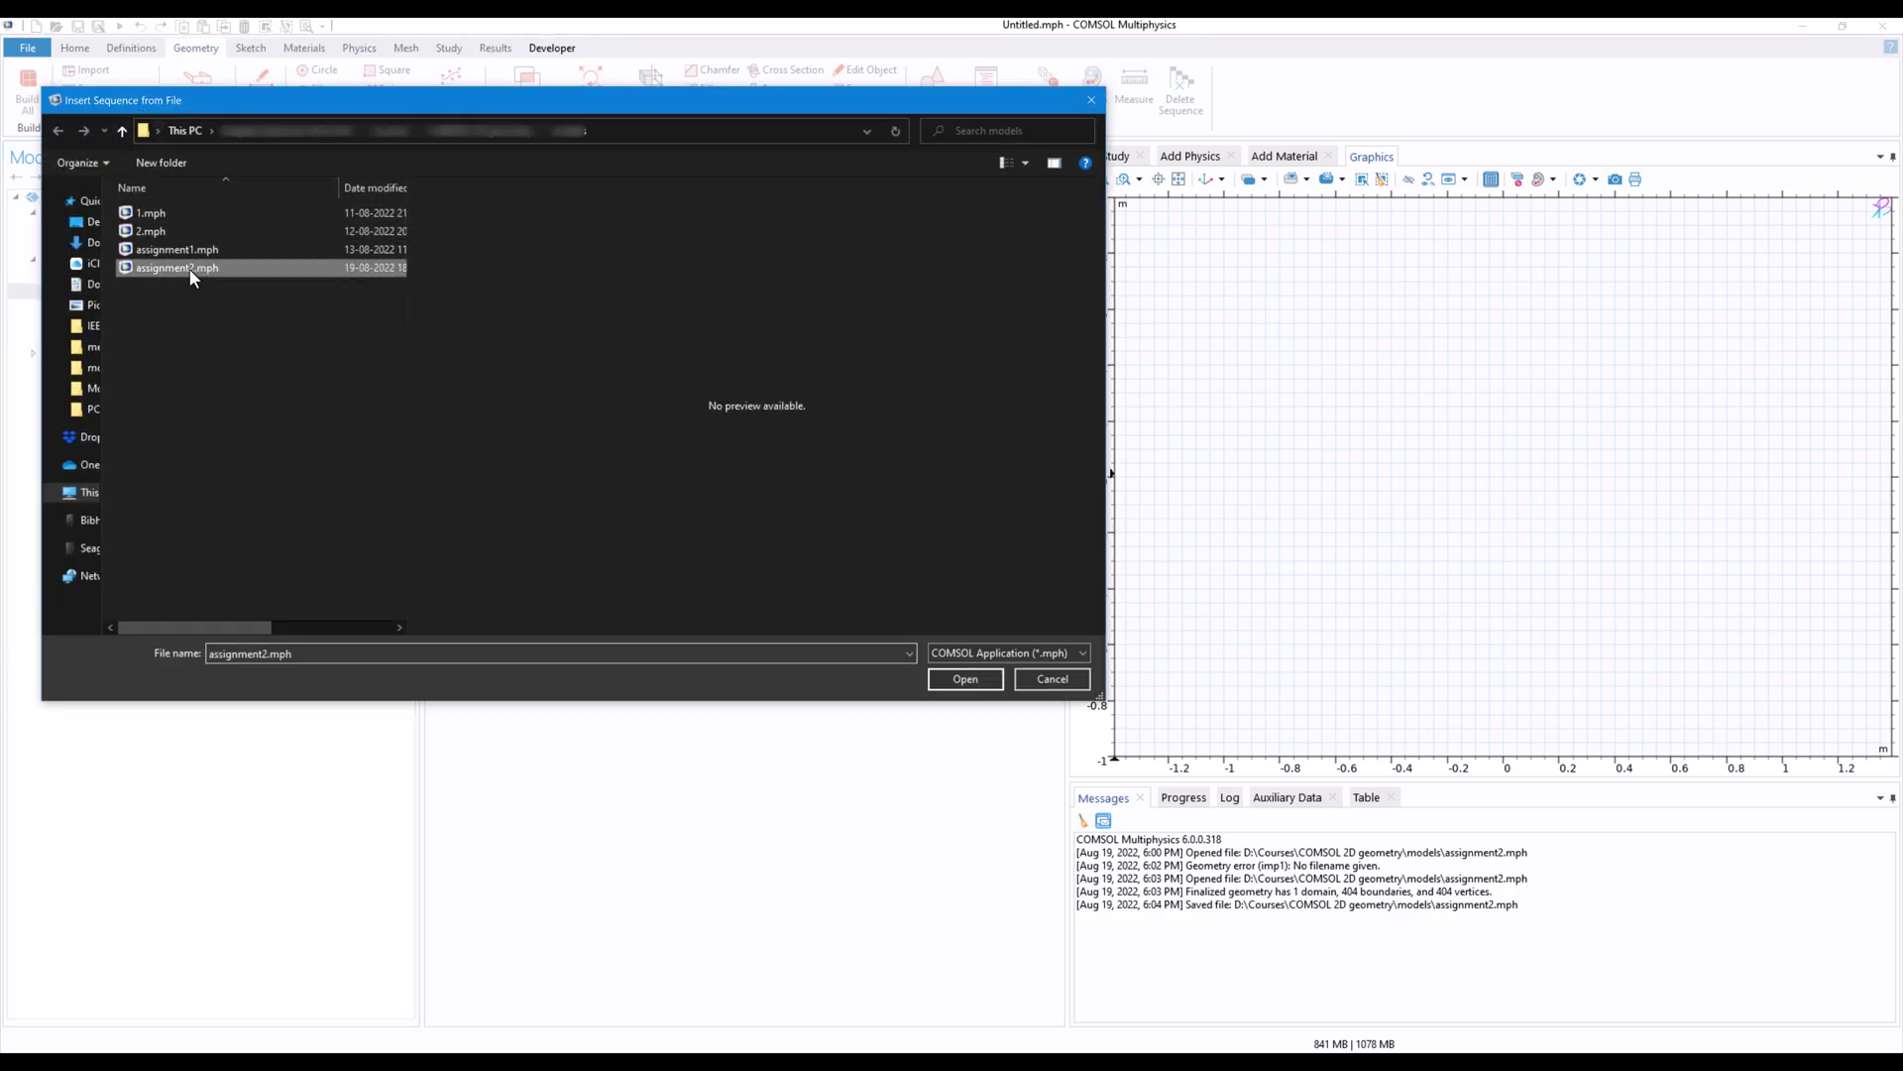
click(961, 680)
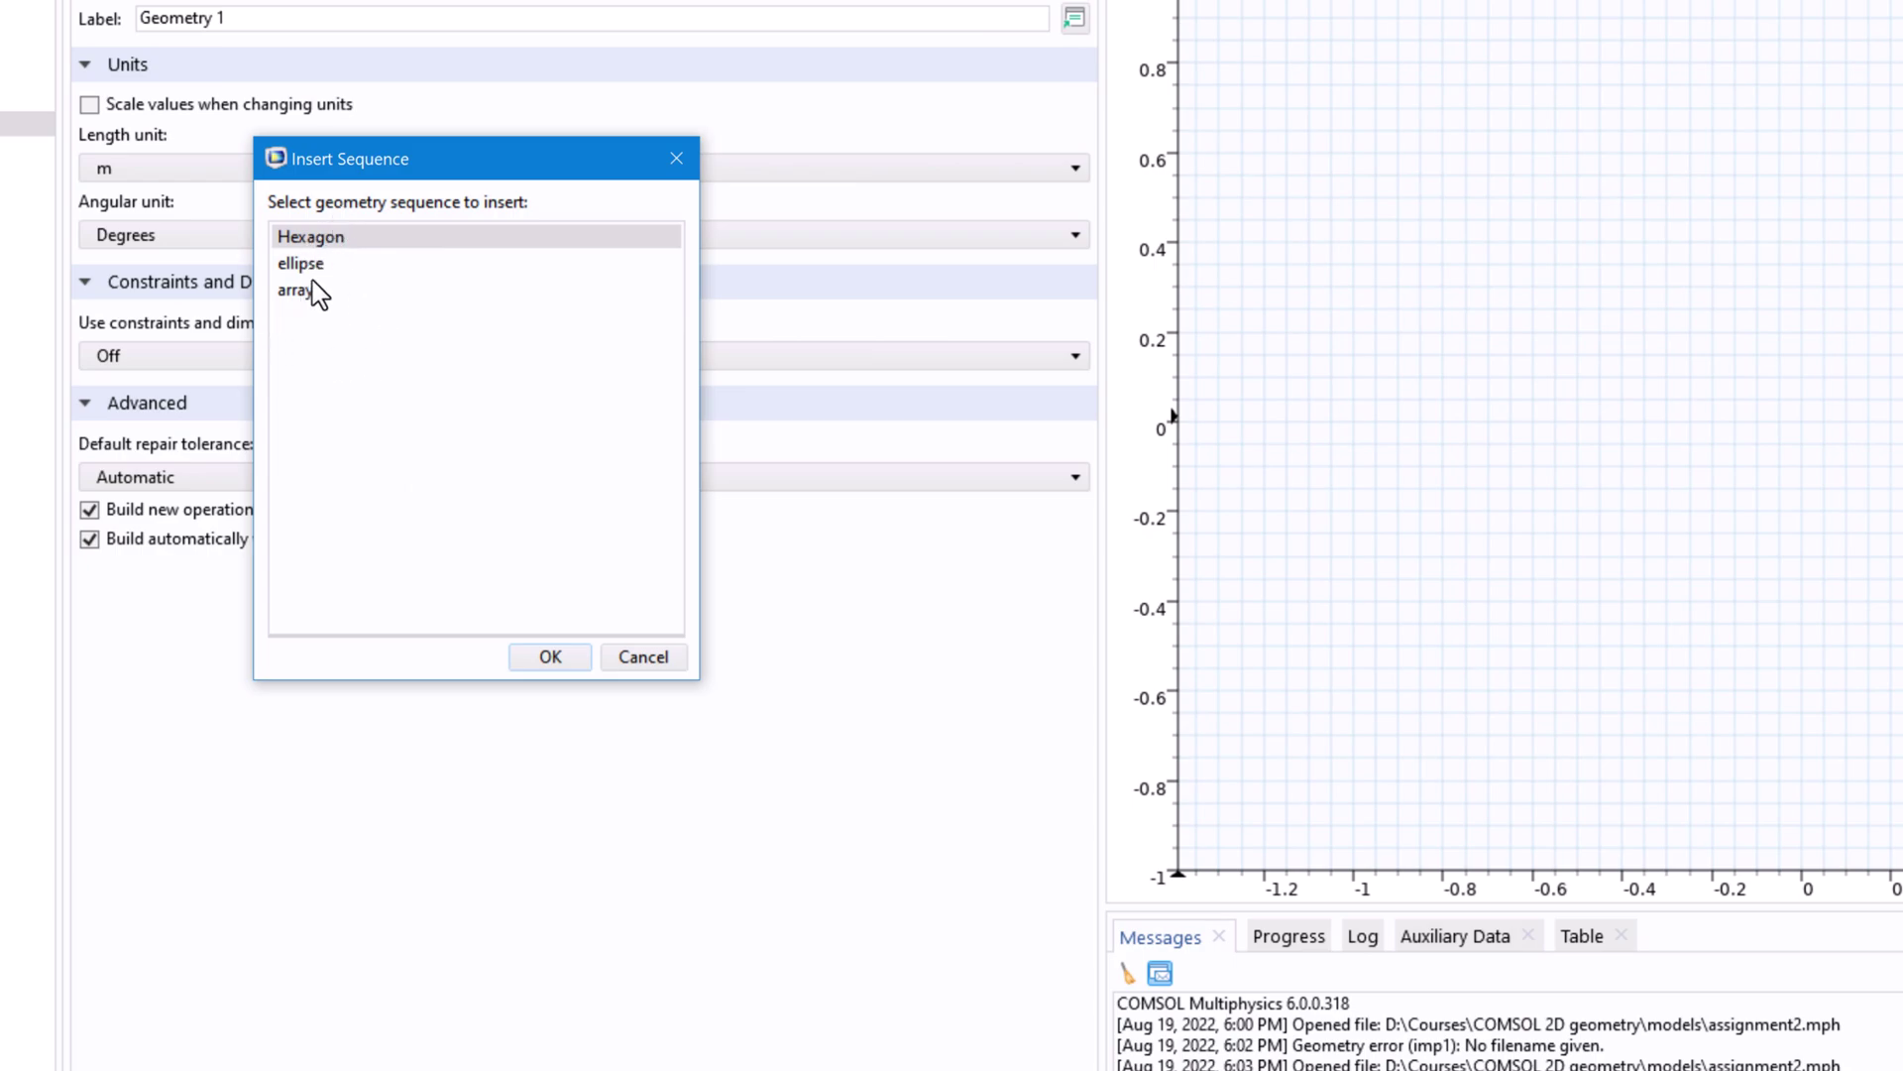
- Pick the Hexagon sequence from the list and insert it into Geometry 1
click(316, 270)
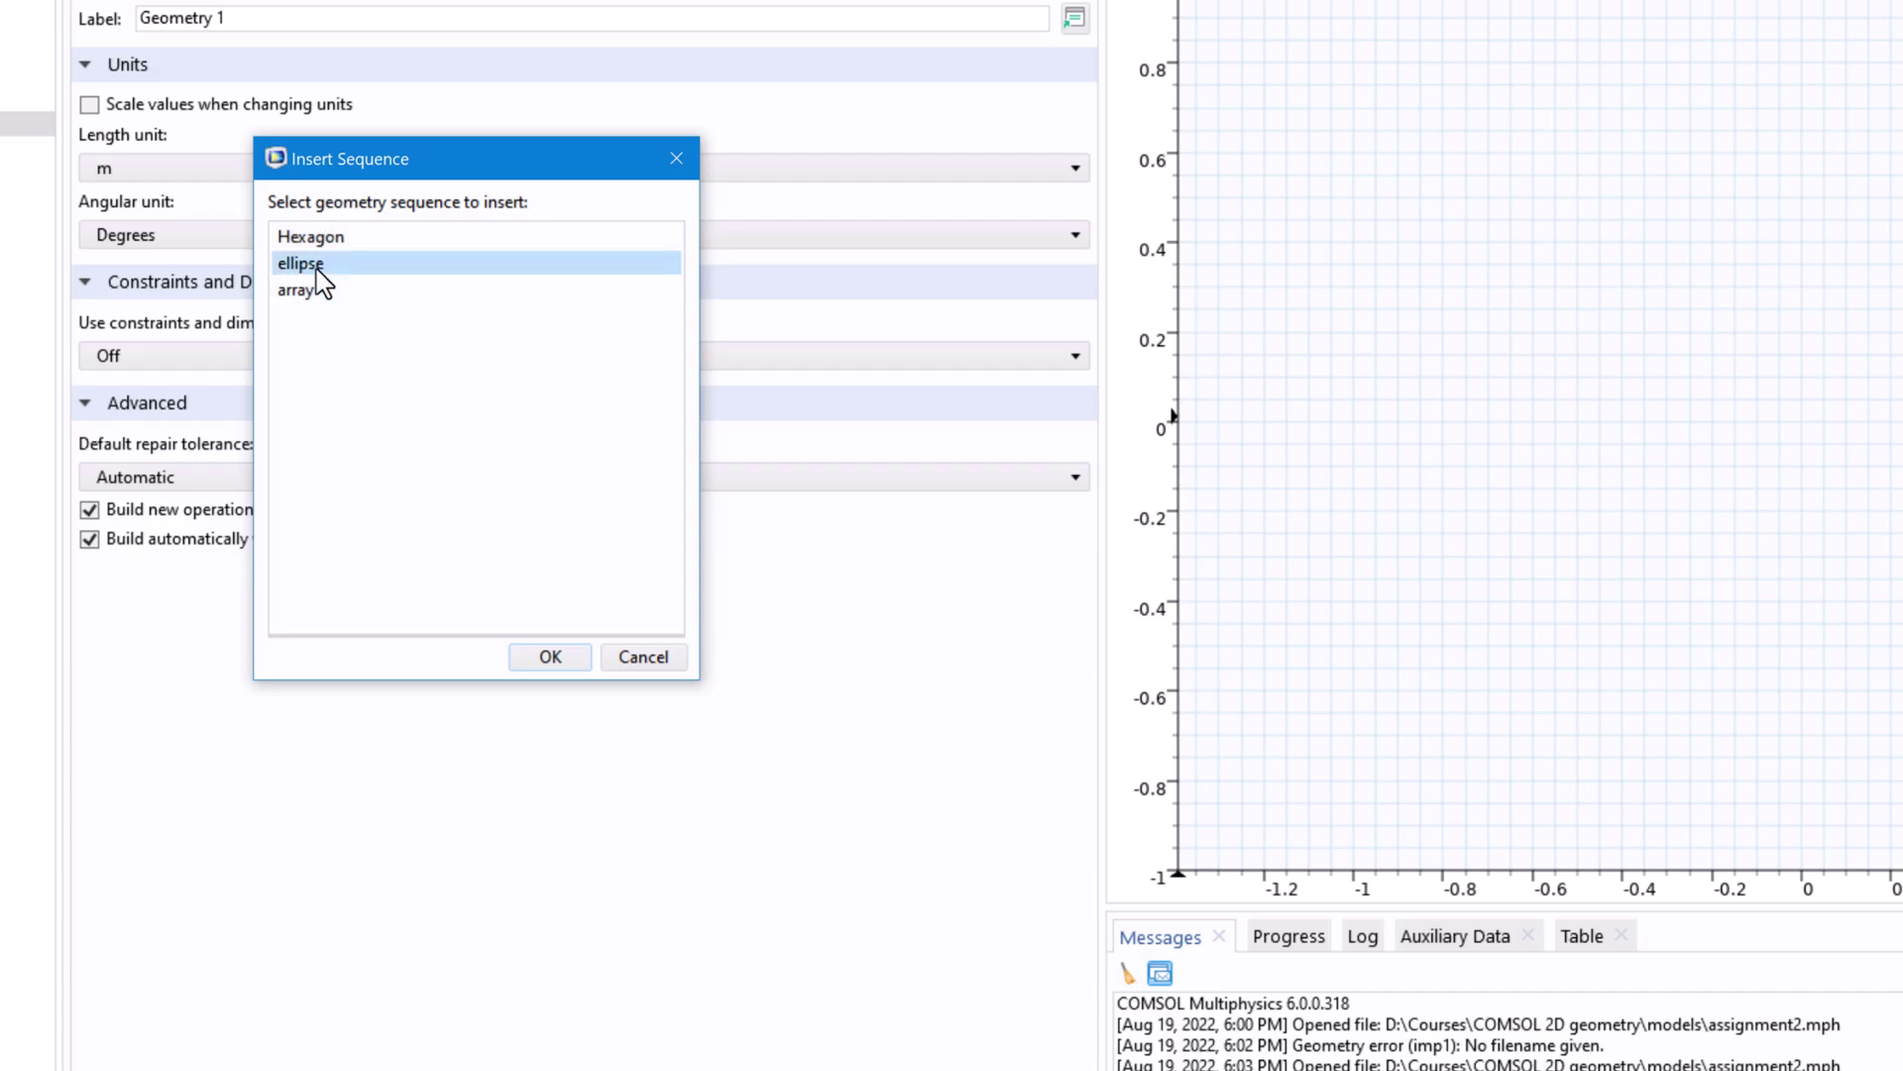
click(320, 243)
click(312, 289)
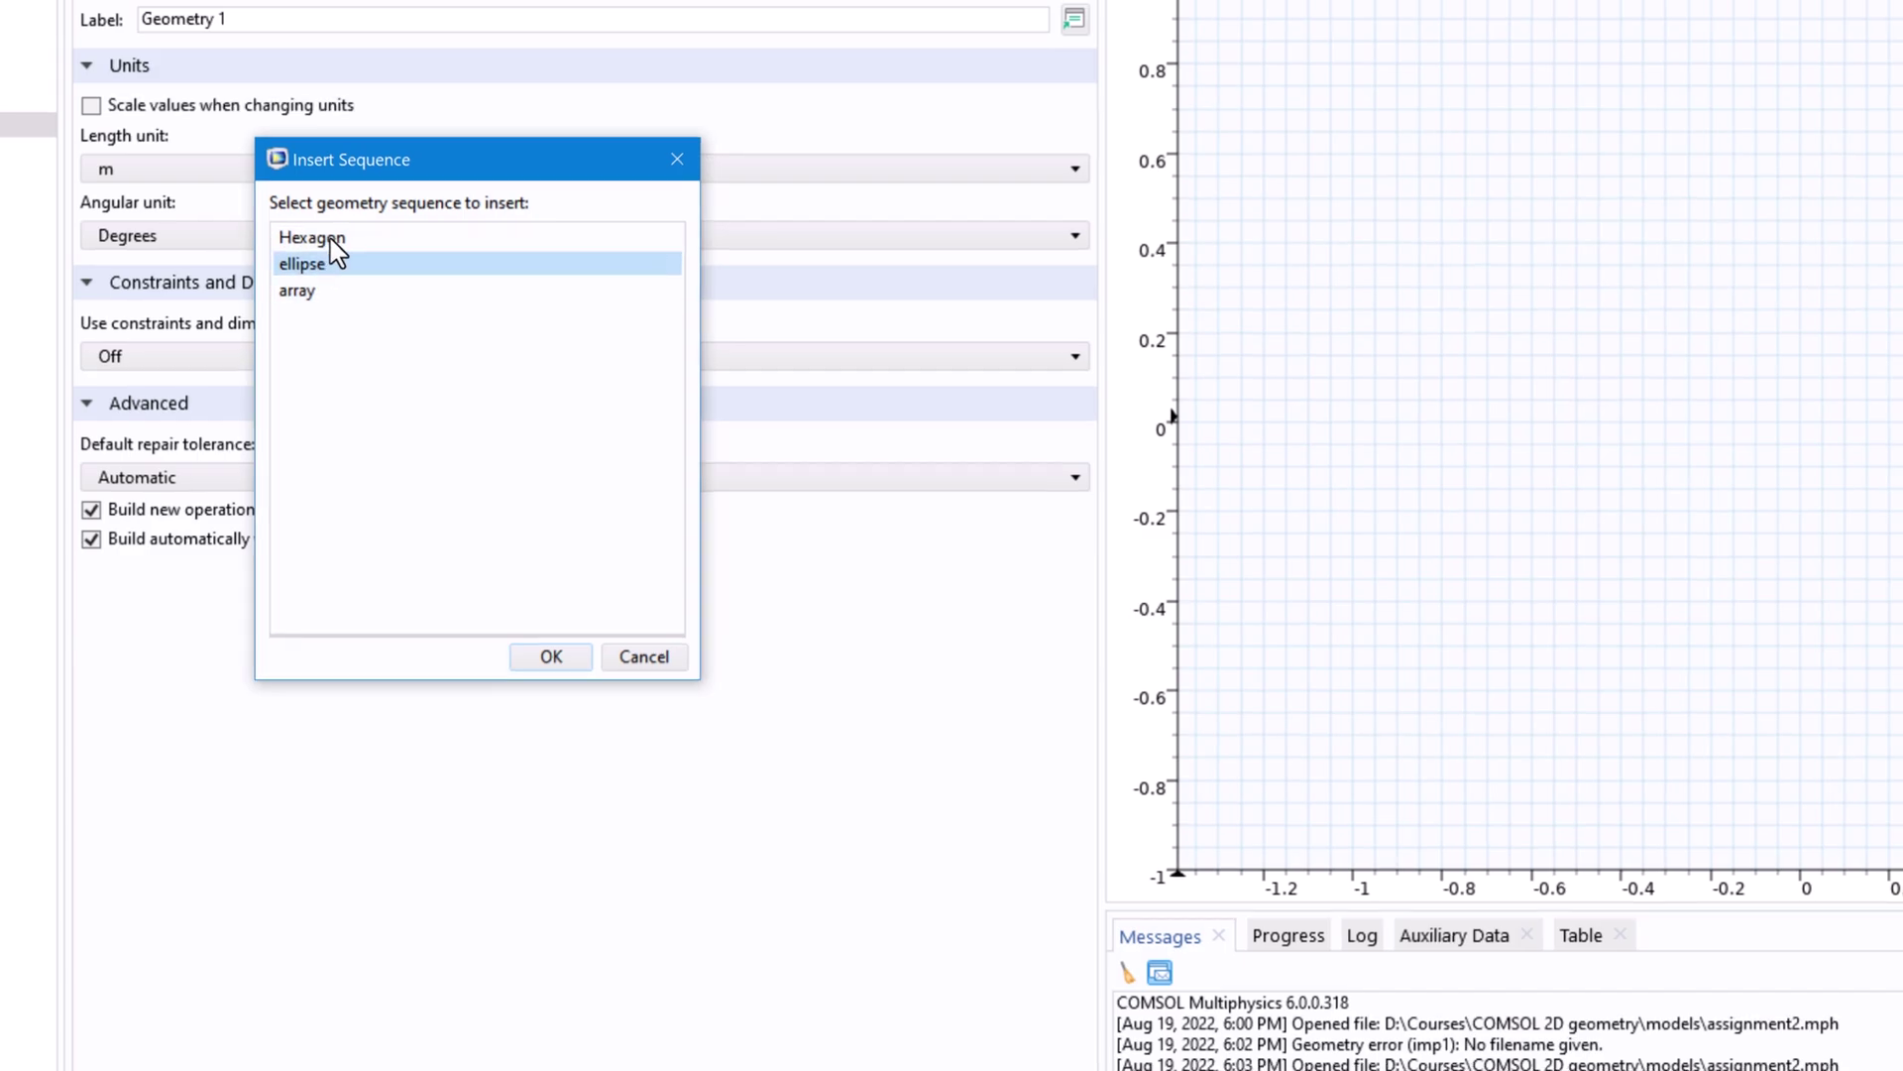
click(323, 240)
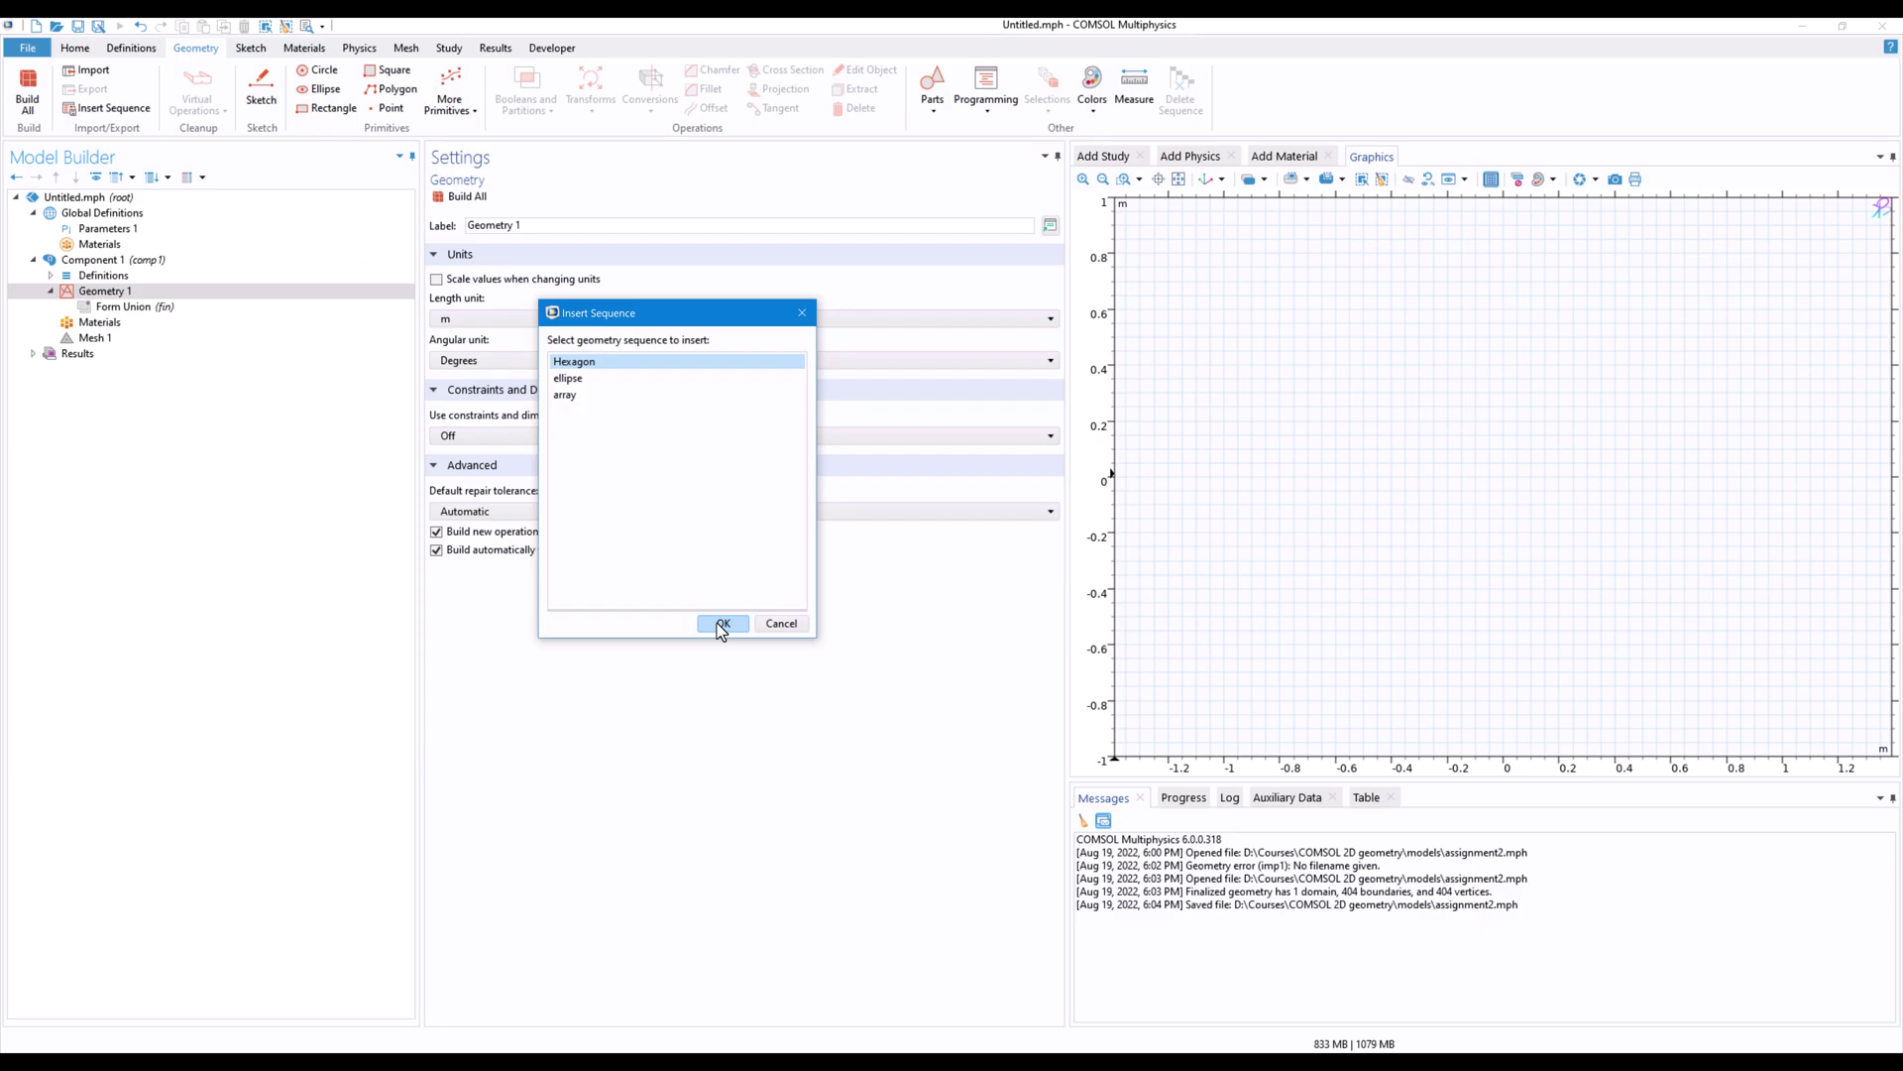
click(721, 623)
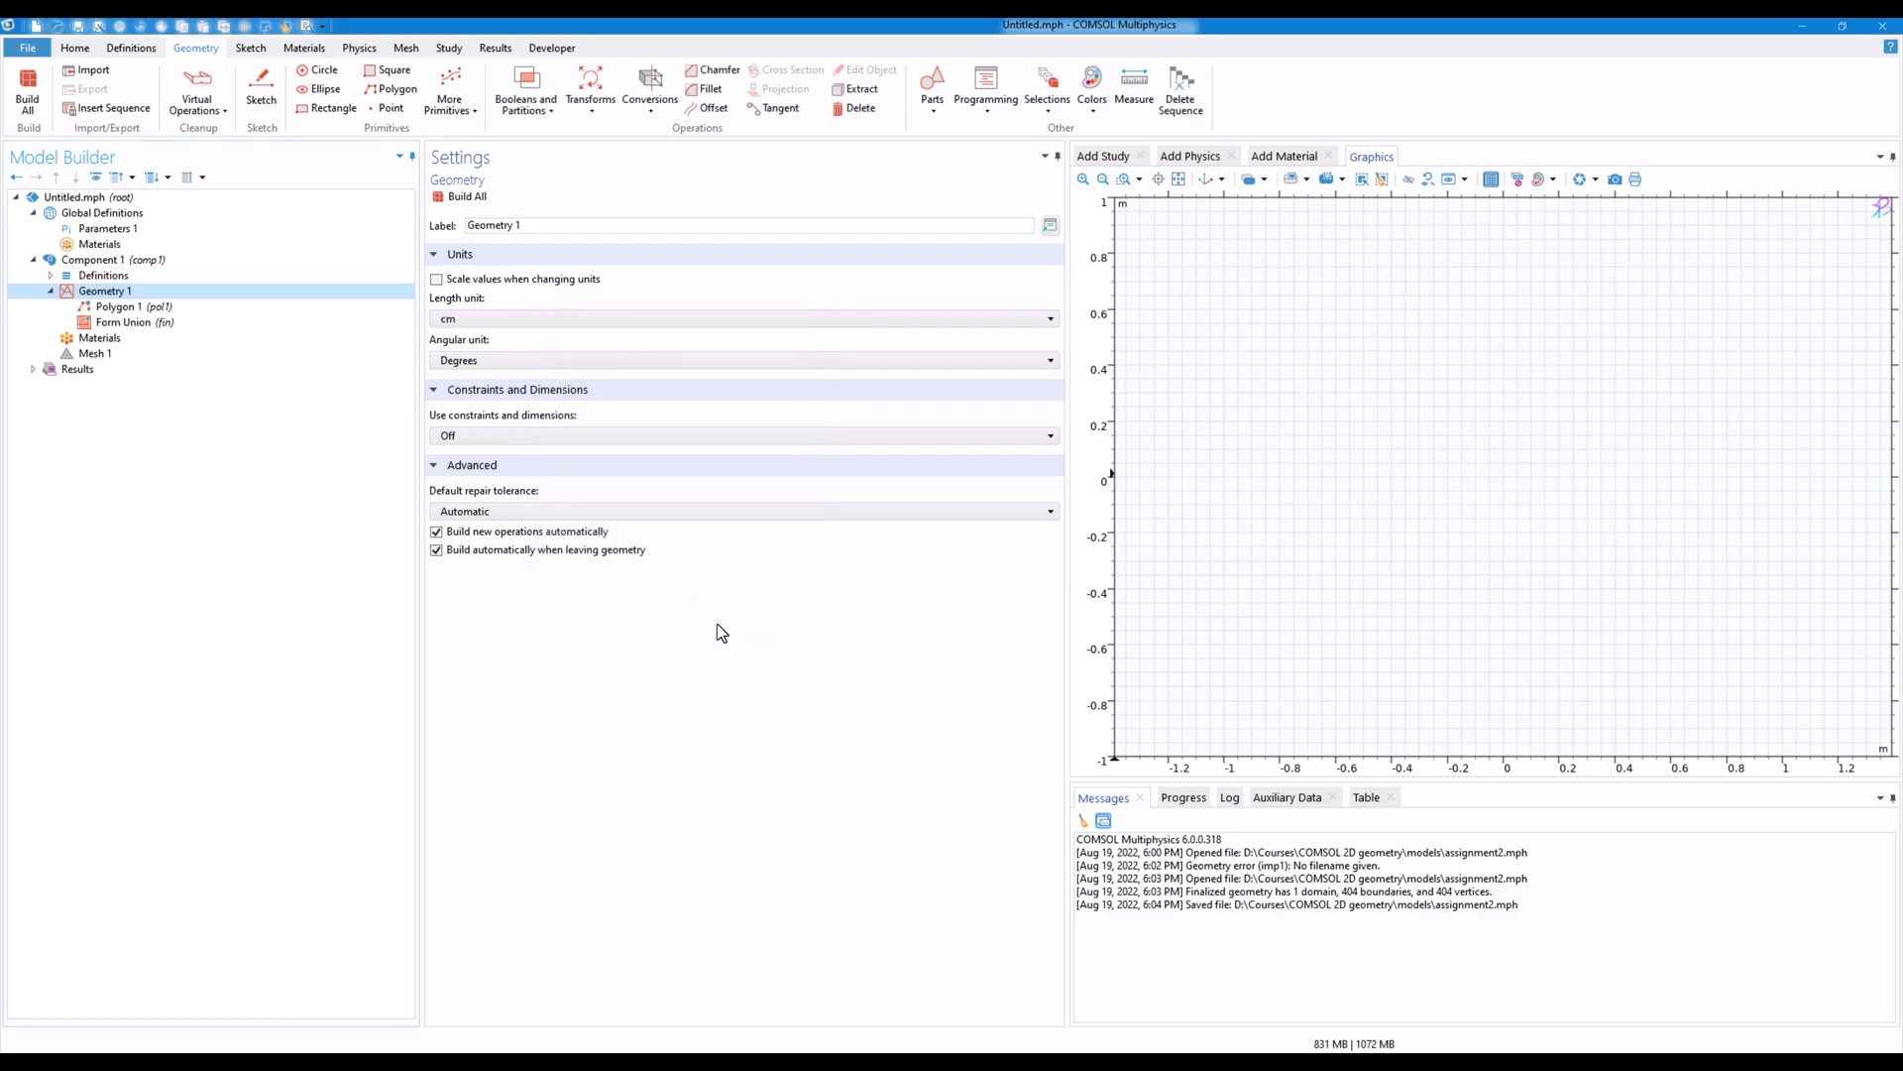
- Build All to draw the hexagon, then display Parameters 1 with a, b, c, d
click(461, 196)
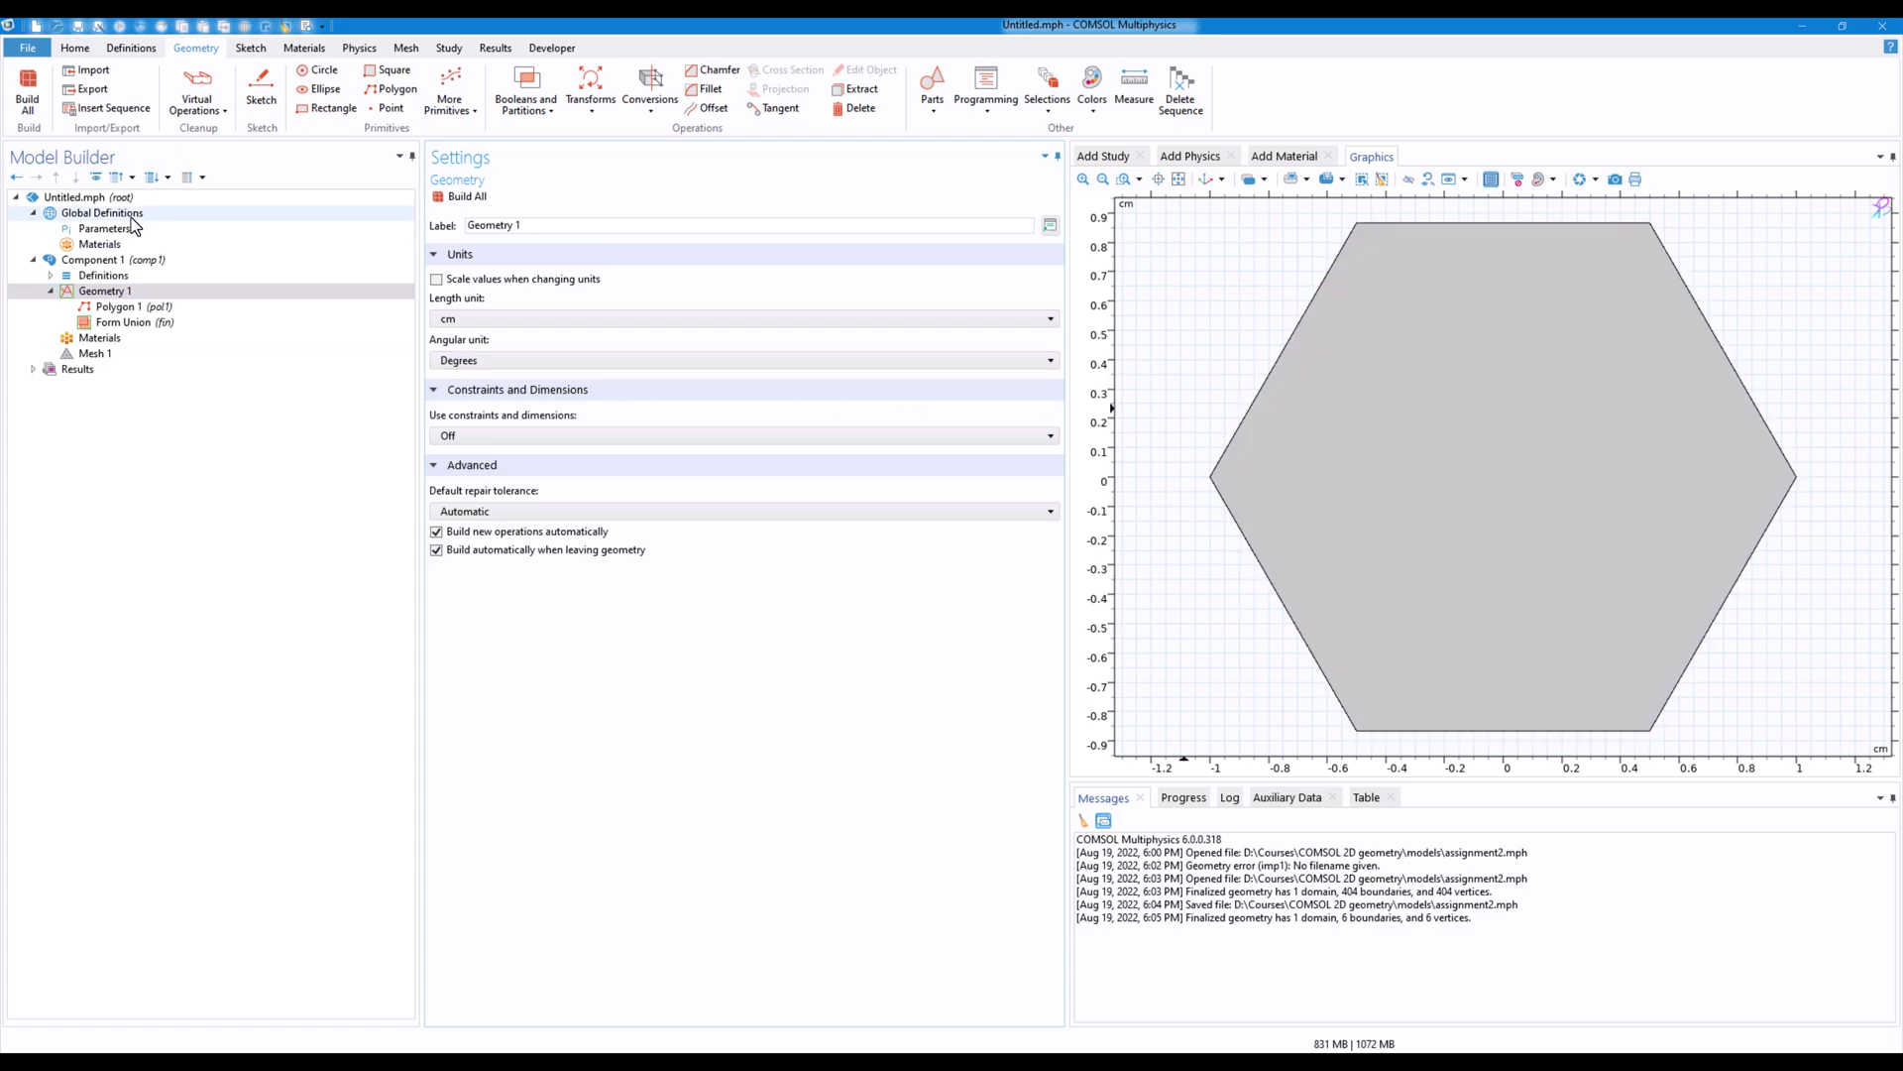
click(128, 230)
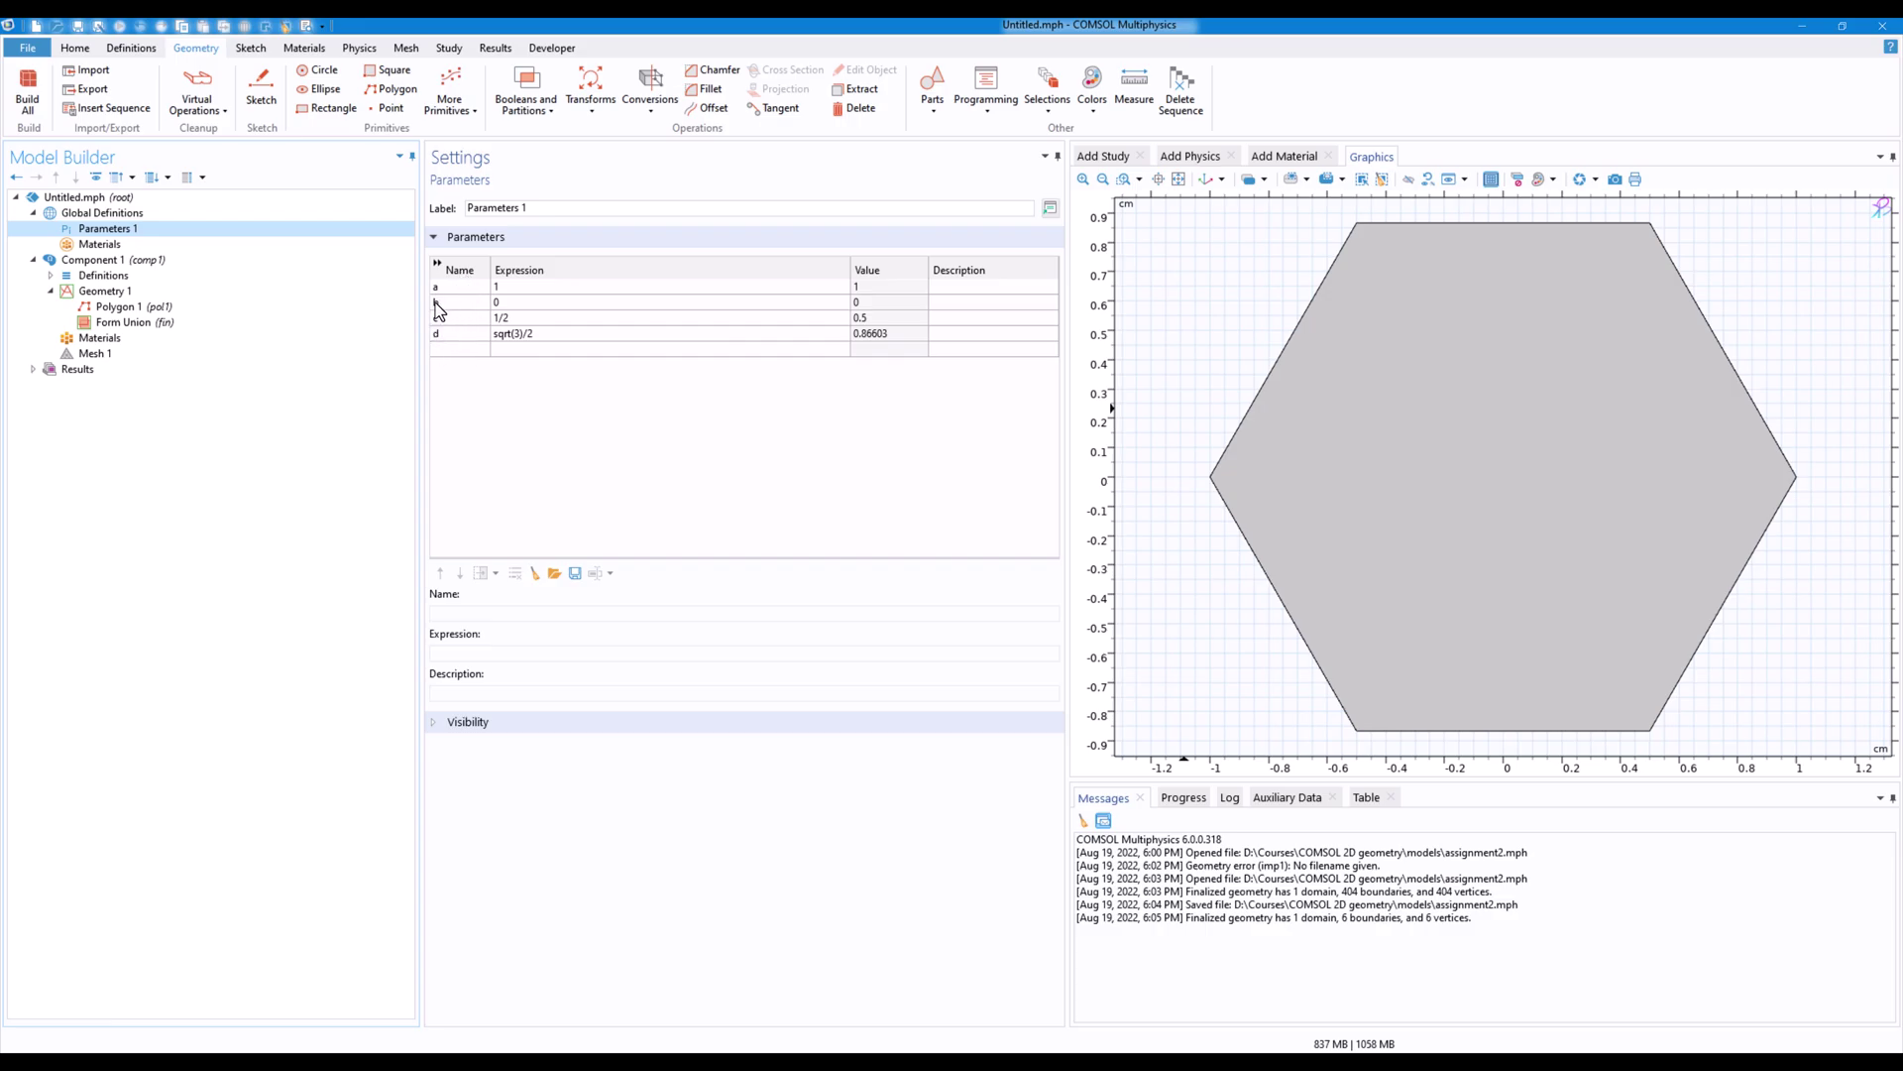
- Compare Parameters 1 with Polygon 1, ending on the polygon's coordinate table
click(154, 309)
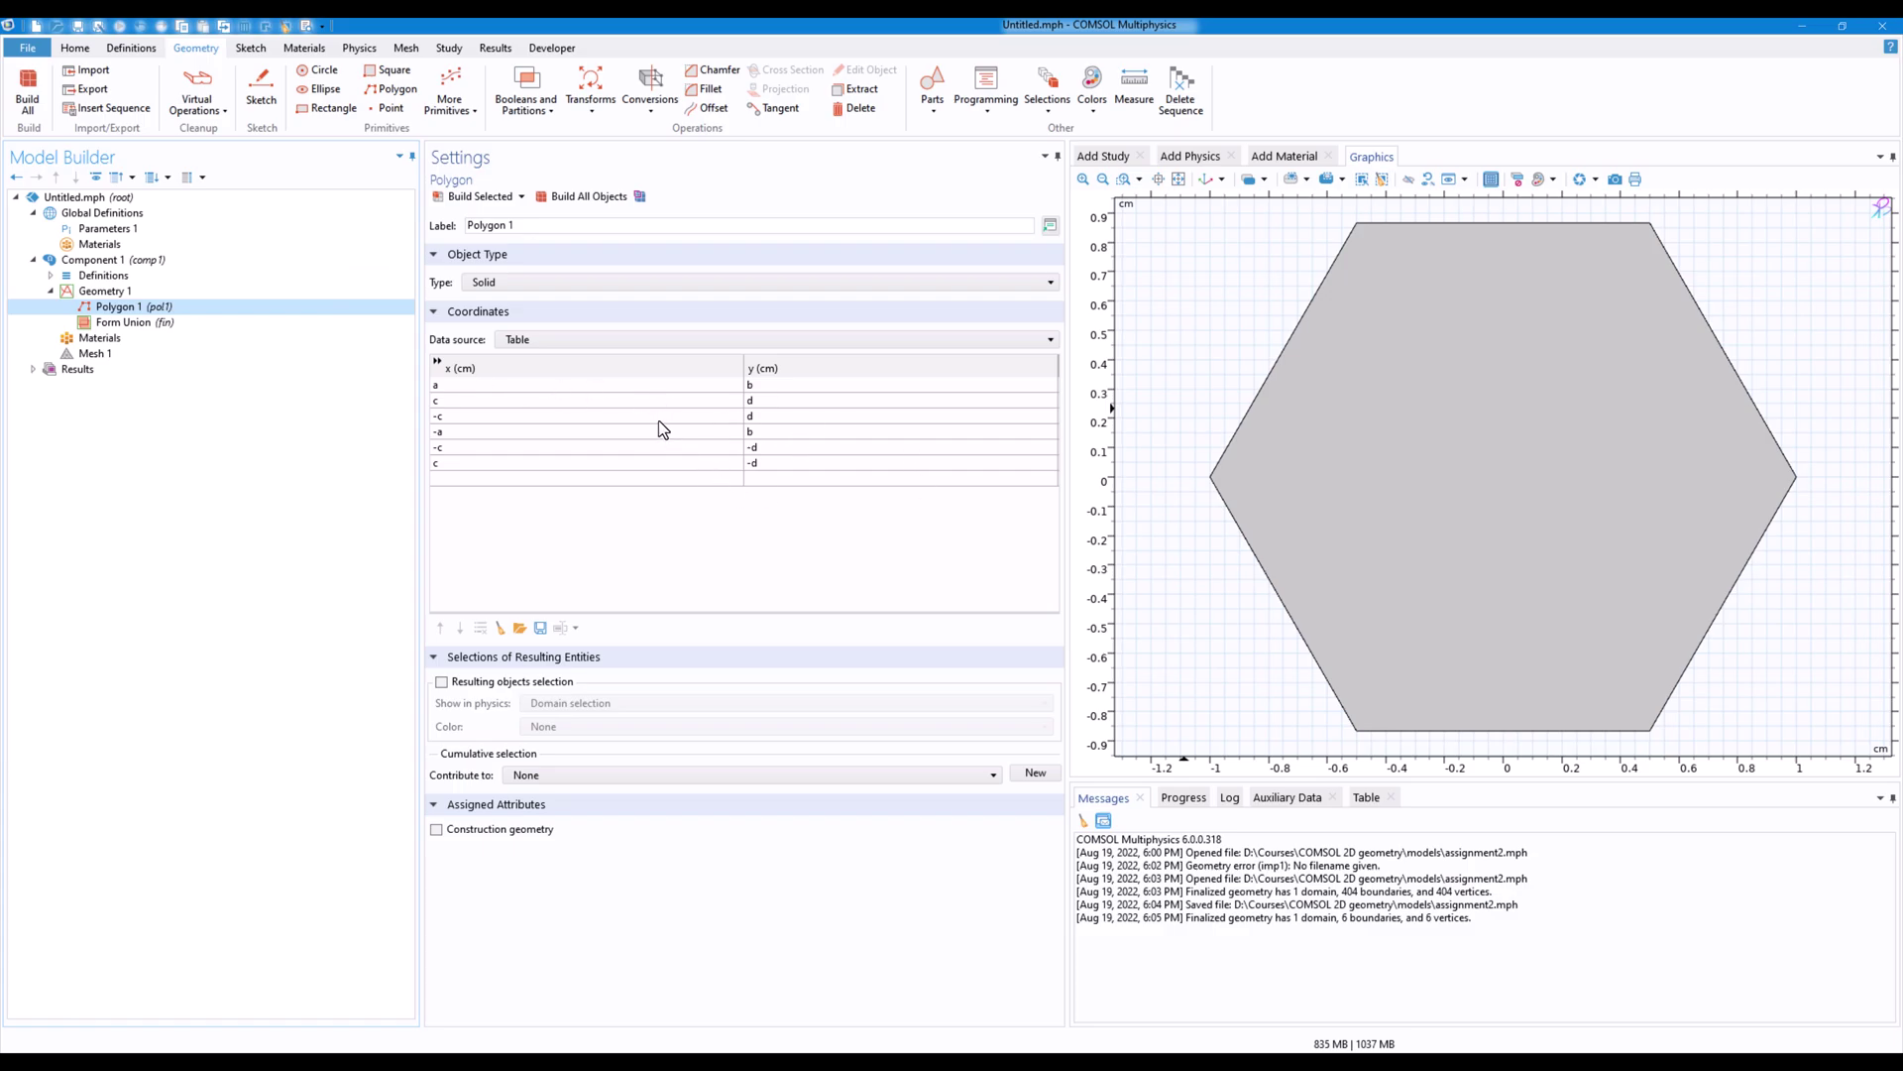
click(127, 231)
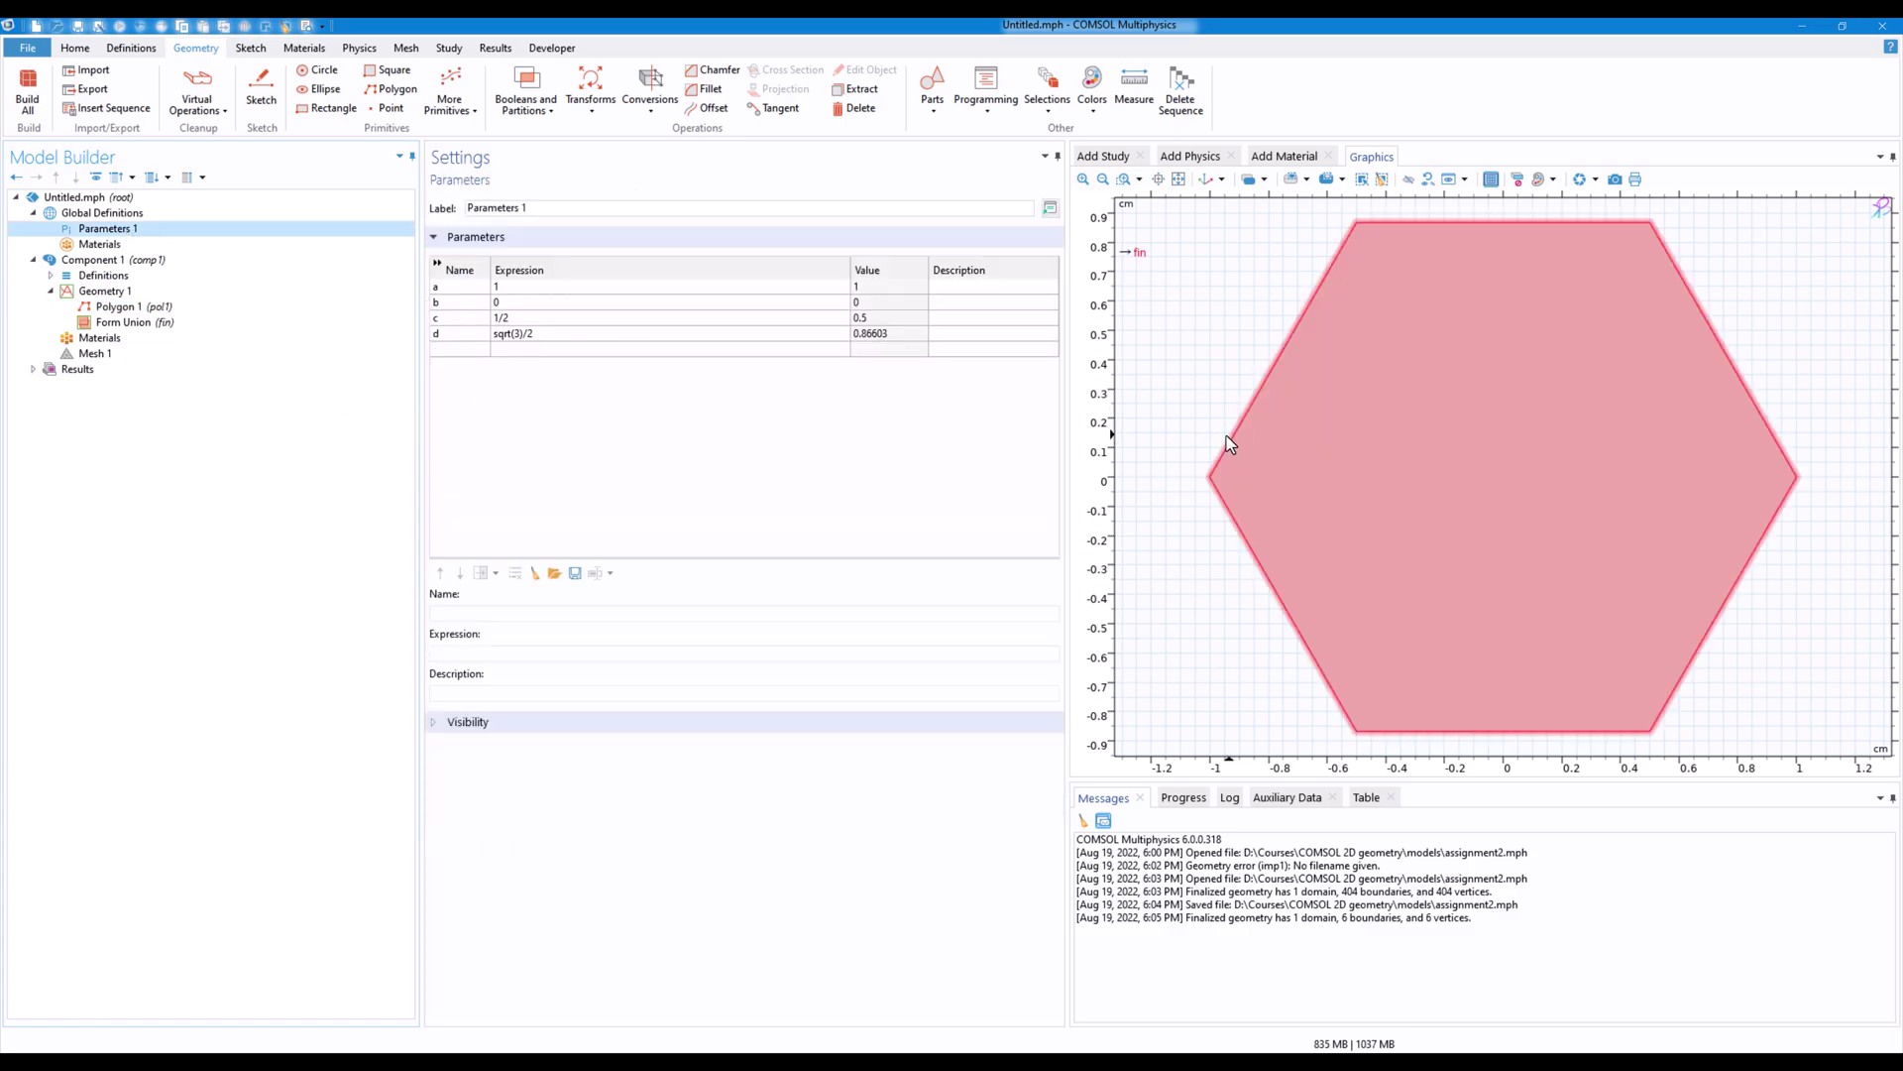
click(130, 307)
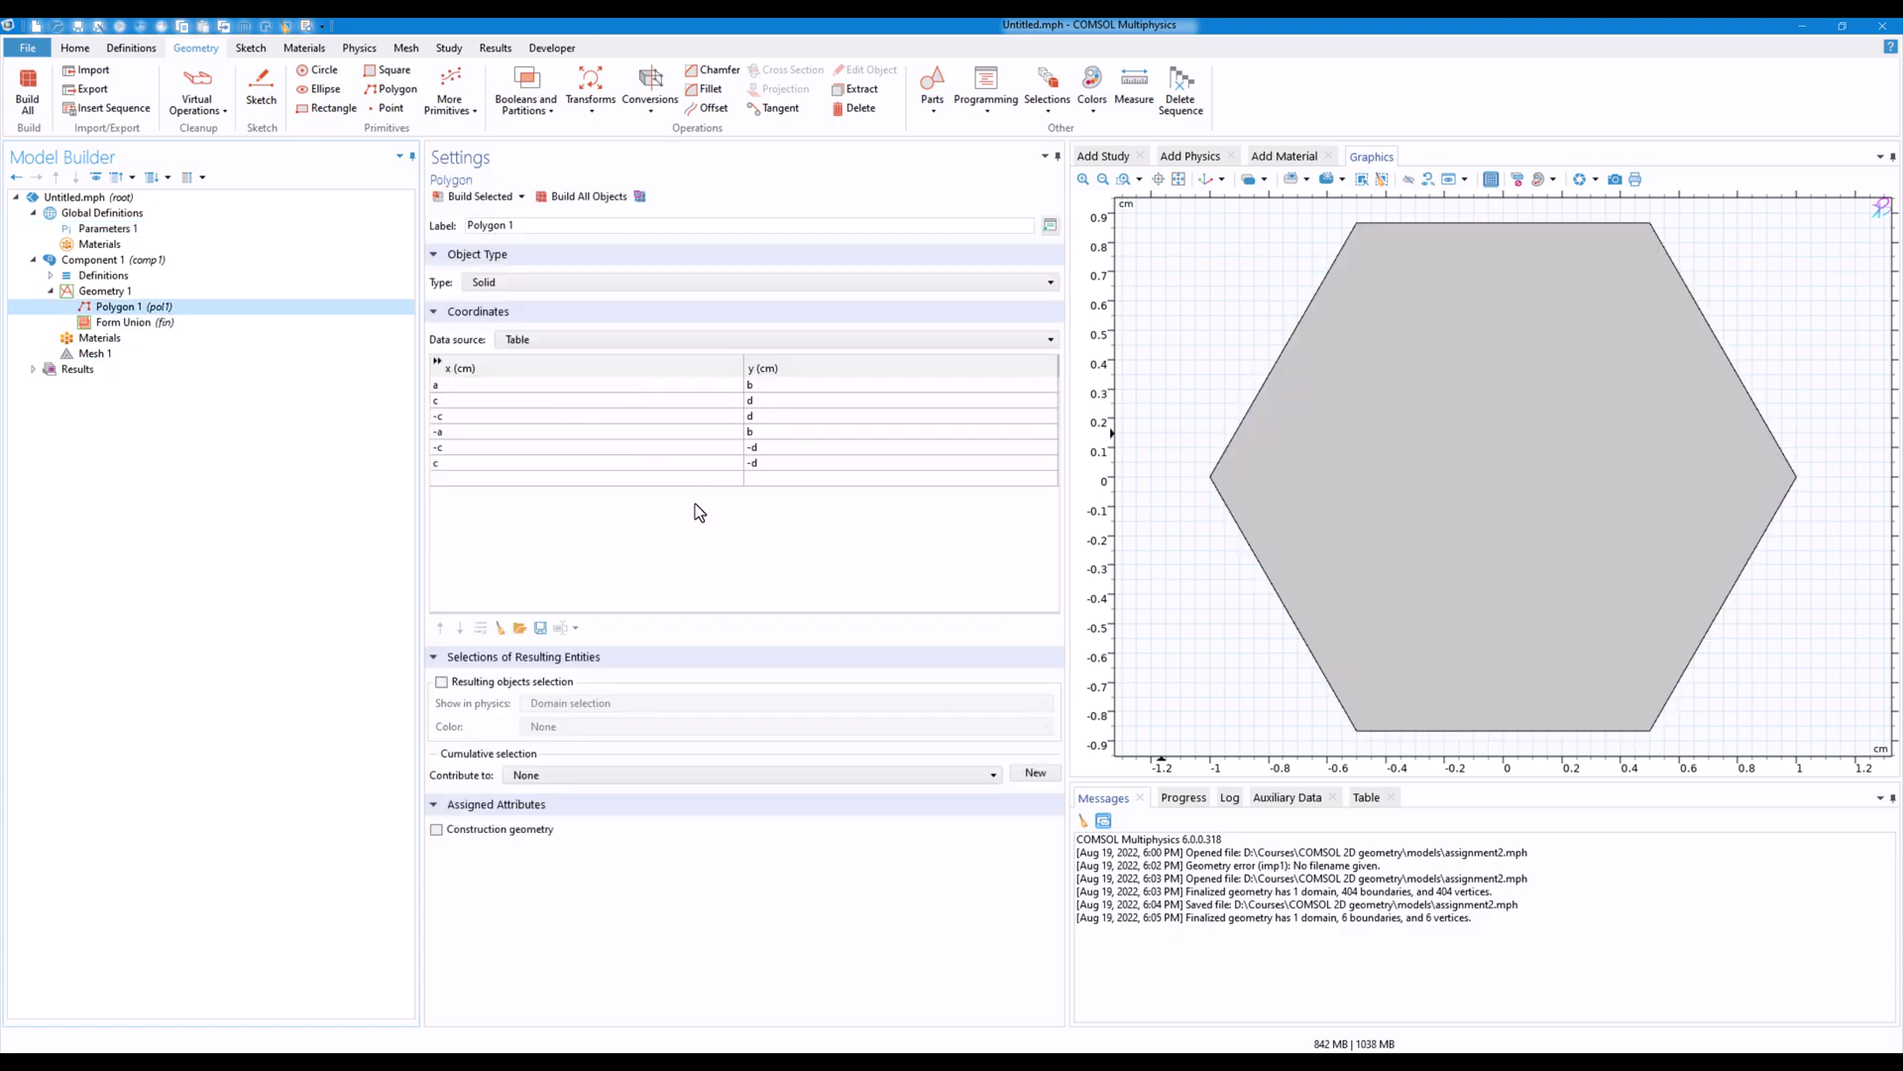